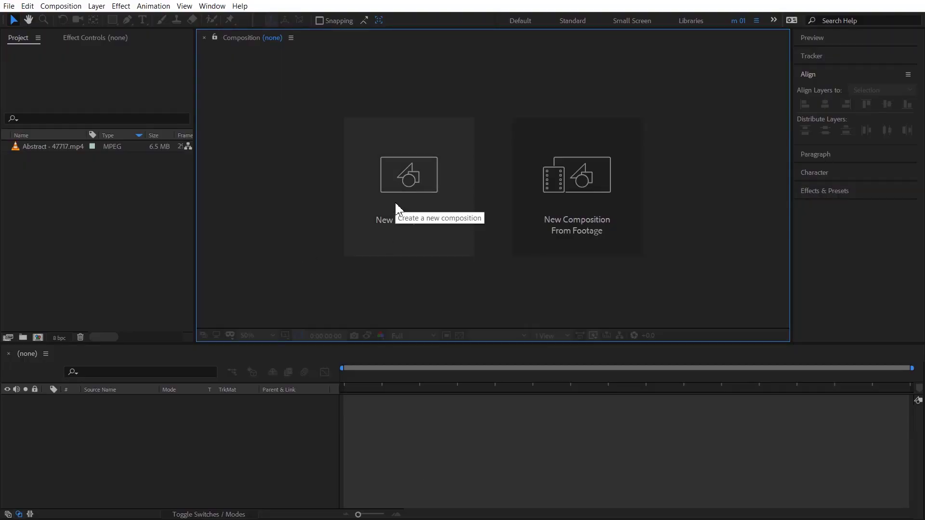
Create Comp 1 at 1920×1080, 30 fps, with a 0:00:05:00 duration
{"action": "left_click", "coordinate": [395, 208]}
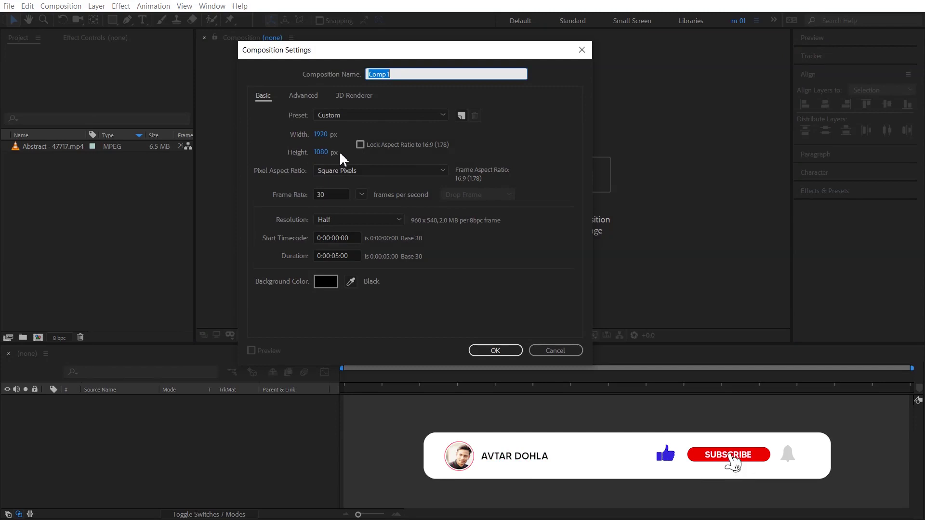
{"action": "left_click", "coordinate": [354, 257]}
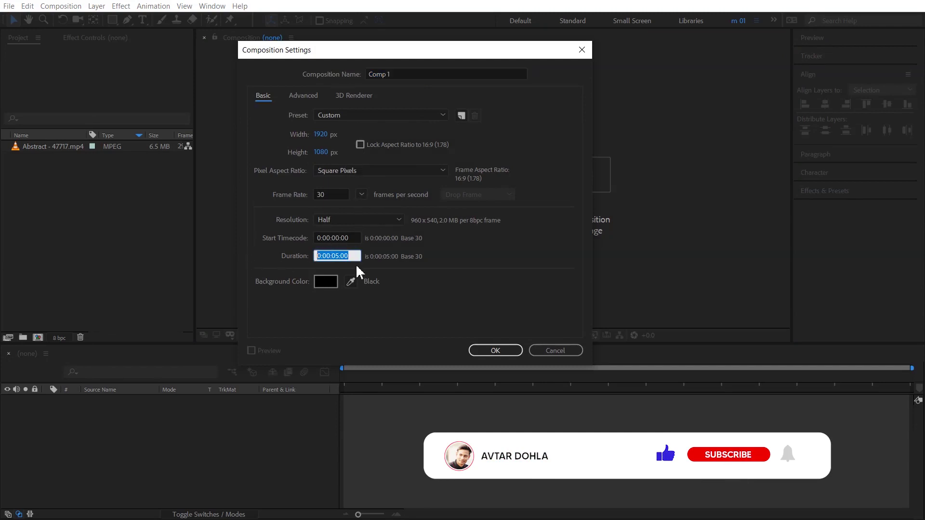
{"action": "left_click", "coordinate": [493, 351]}
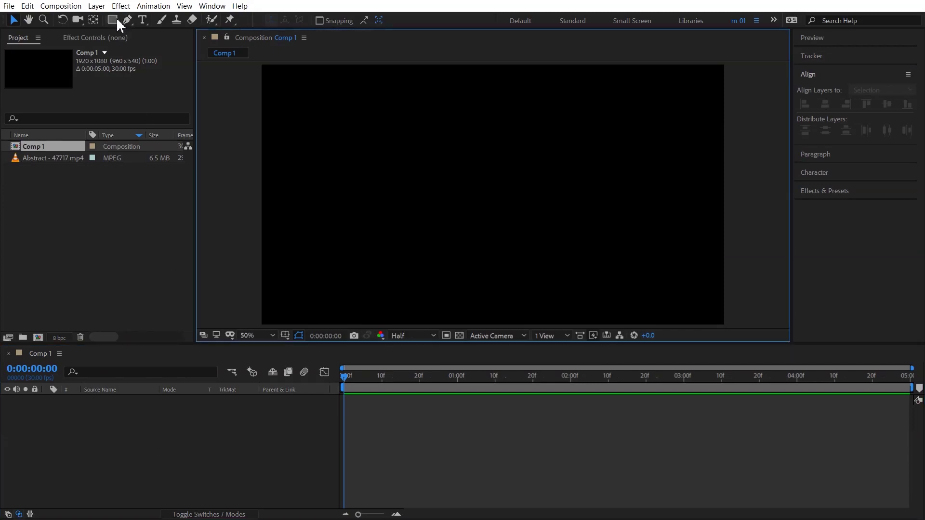
Draw a tall light-blue rectangle shape layer in the comp
{"action": "left_click", "coordinate": [117, 20]}
{"action": "left_click_drag", "start_coordinate": [369, 169], "coordinate": [395, 323]}
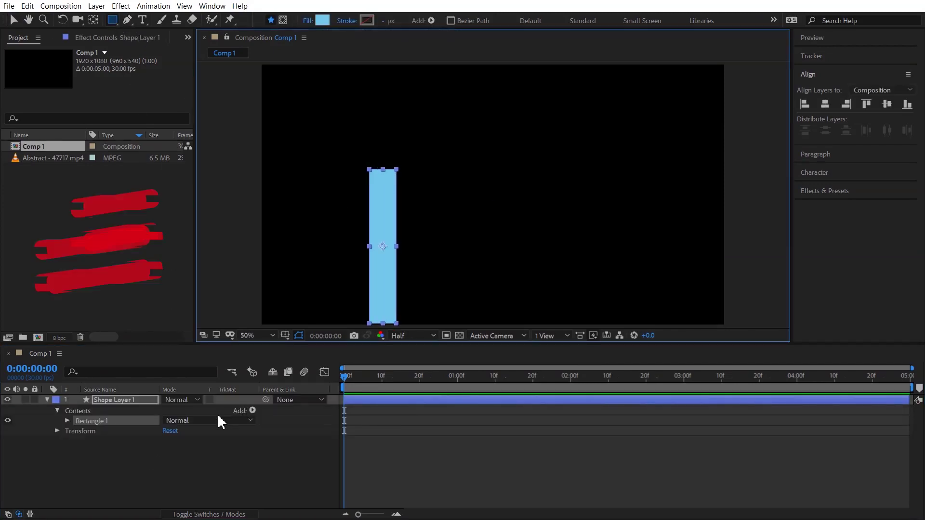
{"action": "left_click", "coordinate": [47, 405]}
{"action": "left_click", "coordinate": [46, 400]}
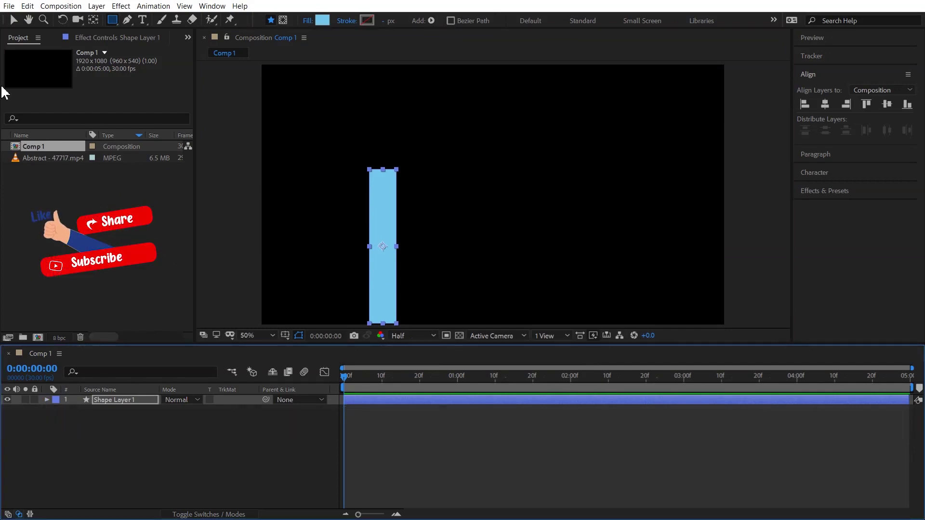
Move the rectangle slightly right of centre and shorten it from its top edge
{"action": "left_click", "coordinate": [13, 19]}
{"action": "left_click_drag", "start_coordinate": [385, 226], "coordinate": [421, 220]}
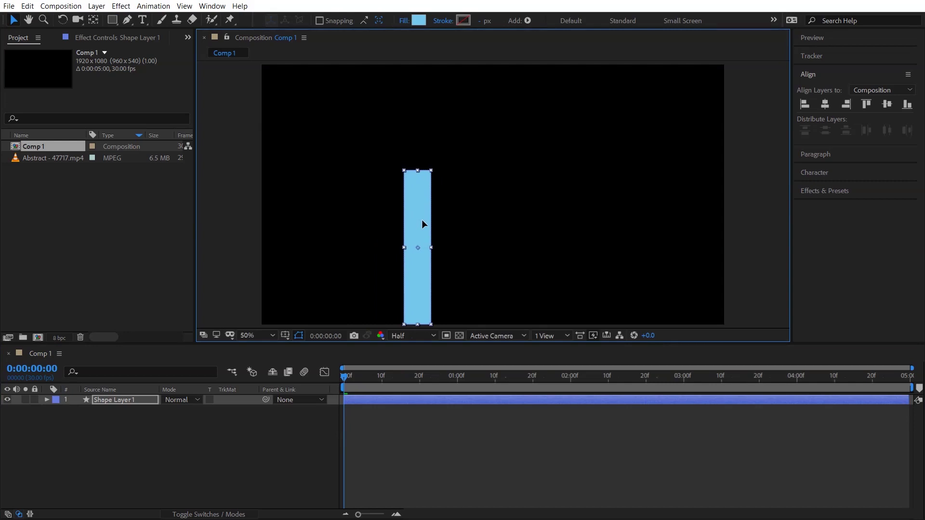
{"action": "left_click_drag", "start_coordinate": [417, 171], "coordinate": [417, 194]}
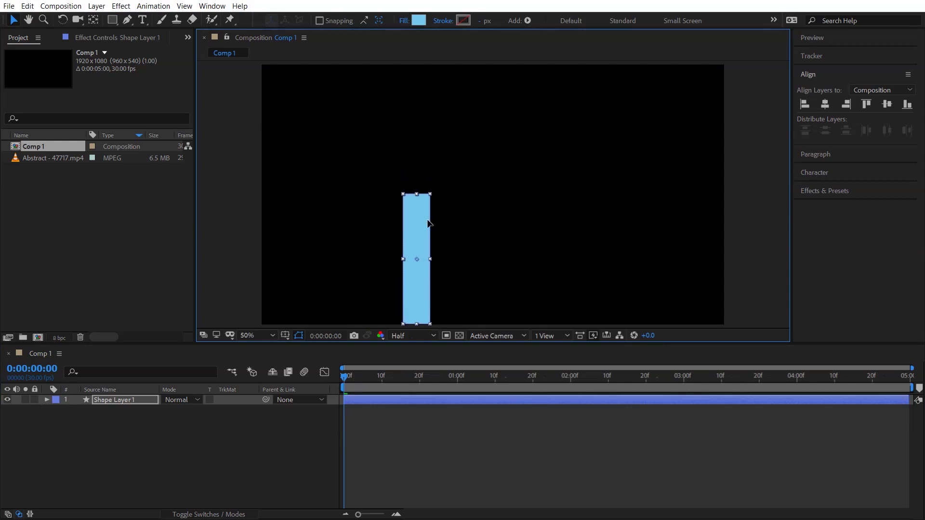
{"action": "left_click", "coordinate": [99, 448]}
Duplicate the bar, then duplicate the pair, placing copies to the right for four bars
{"action": "left_click", "coordinate": [114, 404]}
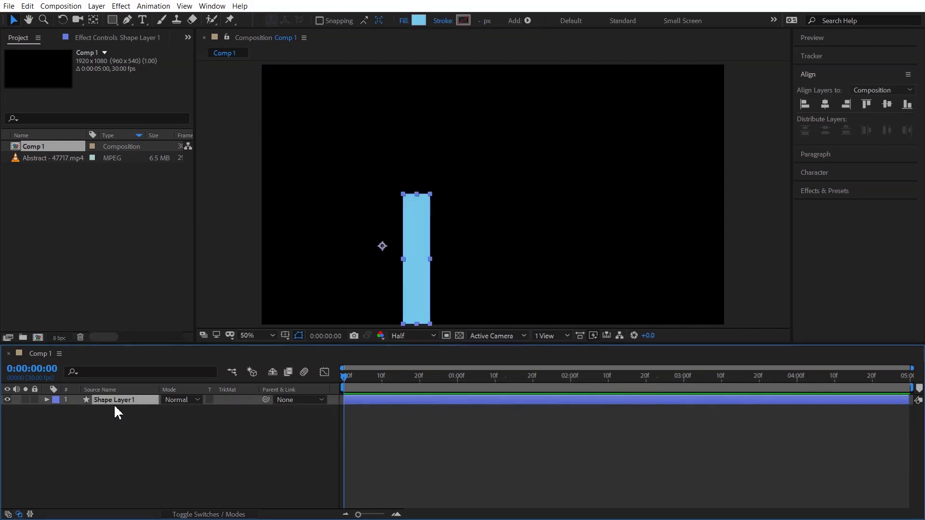
{"action": "key", "text": "ctrl+d"}
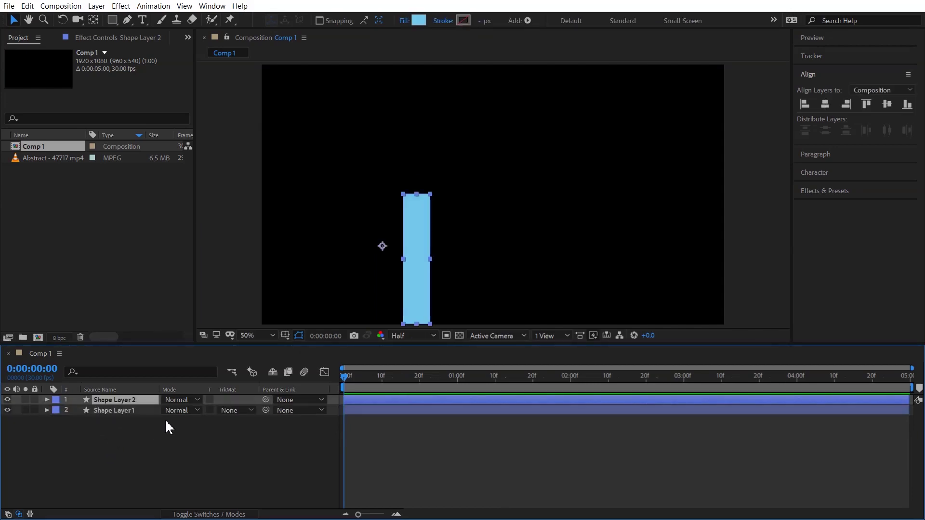
{"action": "left_click_drag", "start_coordinate": [419, 282], "coordinate": [453, 285]}
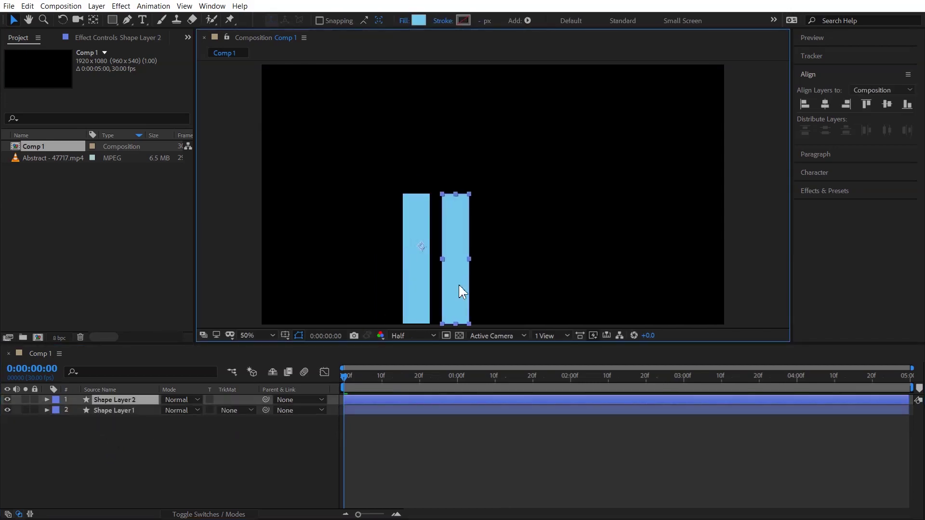
{"action": "left_click_drag", "start_coordinate": [149, 455], "coordinate": [124, 398]}
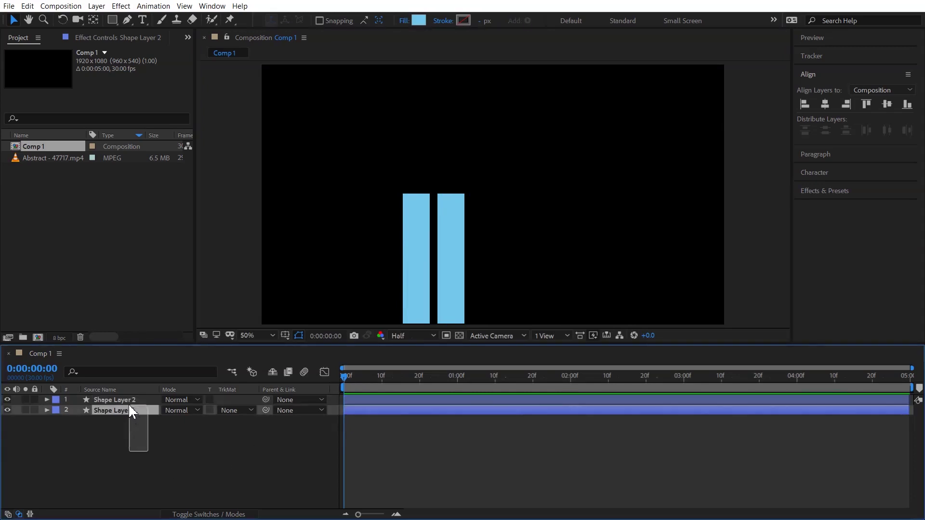
{"action": "key", "text": "ctrl+d"}
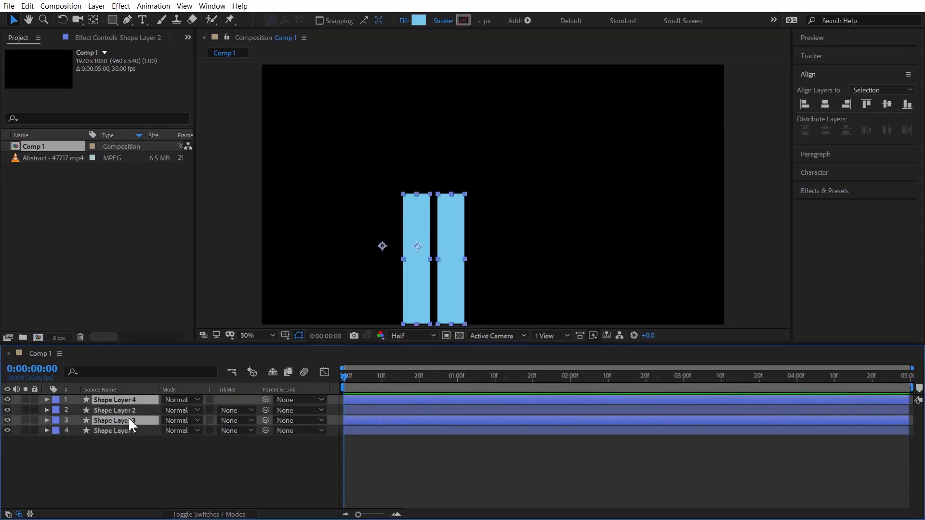
{"action": "left_click_drag", "start_coordinate": [131, 410], "coordinate": [129, 407]}
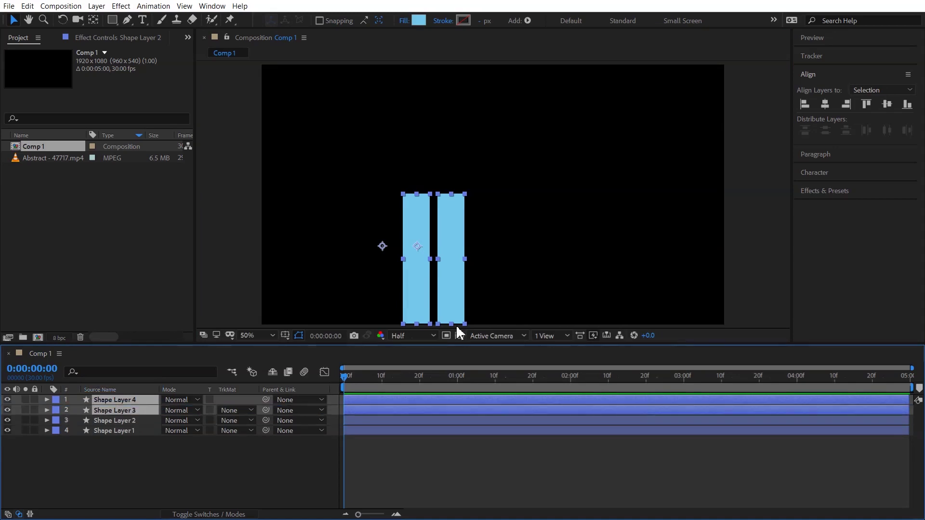
{"action": "left_click_drag", "start_coordinate": [454, 291], "coordinate": [522, 288]}
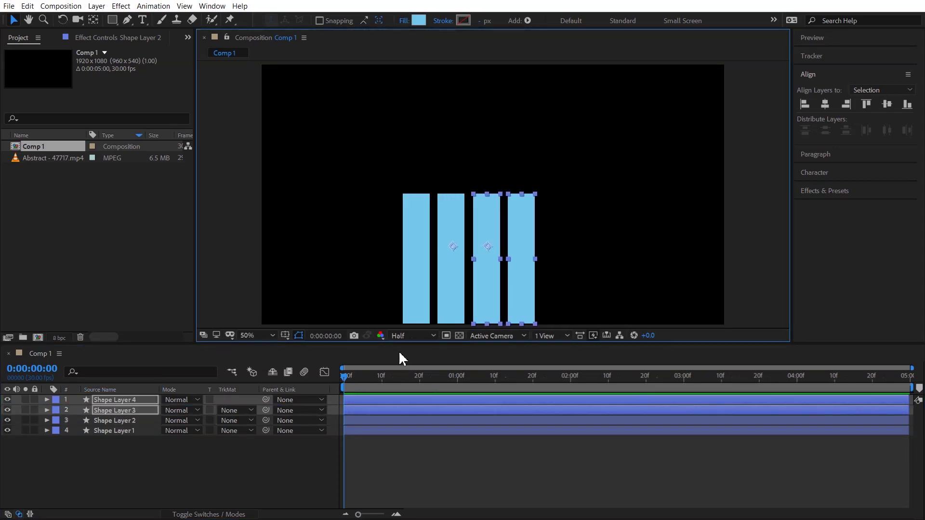
Distribute all four bars horizontally so they are evenly spaced
{"action": "left_click_drag", "start_coordinate": [118, 464], "coordinate": [116, 397]}
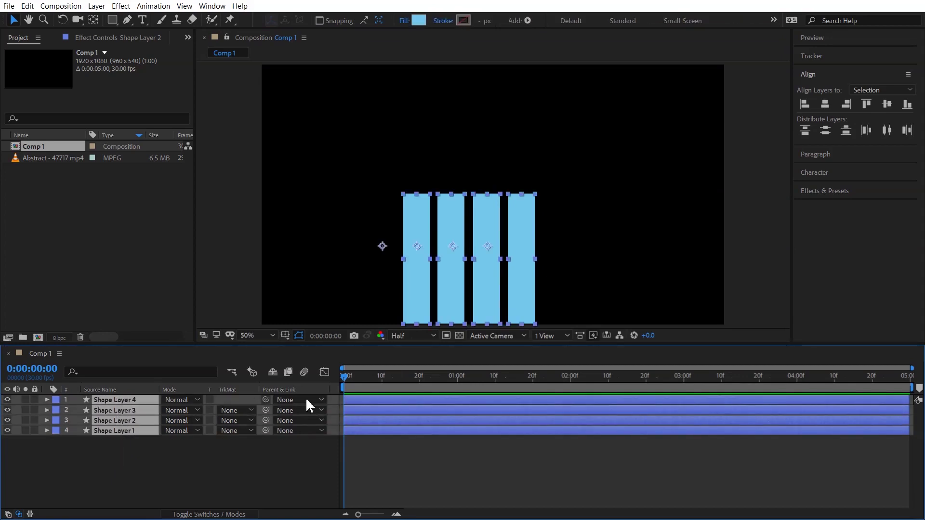
{"action": "left_click", "coordinate": [832, 77]}
{"action": "left_click", "coordinate": [833, 81]}
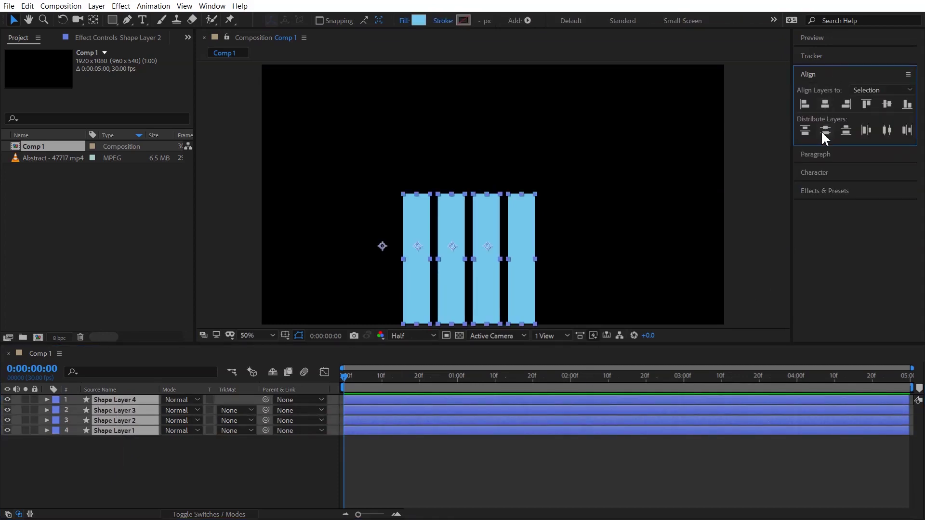
{"action": "left_click", "coordinate": [888, 134]}
{"action": "left_click", "coordinate": [212, 6]}
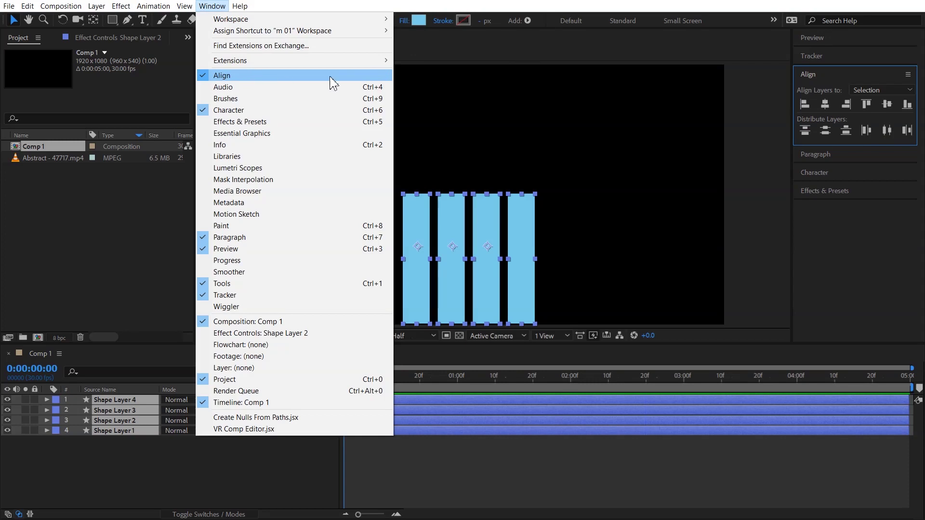
{"action": "left_click", "coordinate": [117, 459]}
Set all four bars to 22% opacity and duplicate them as Shape Layers 5–8
{"action": "left_click_drag", "start_coordinate": [149, 451], "coordinate": [111, 396]}
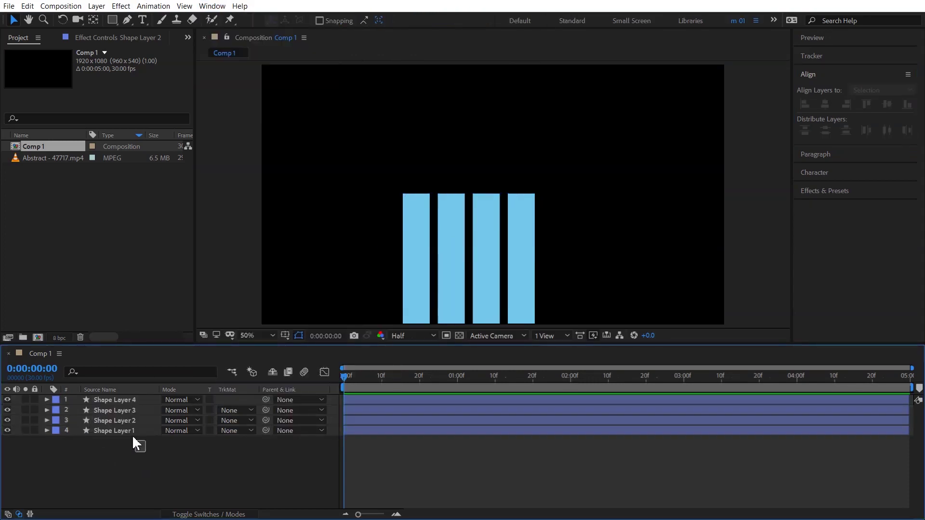
{"action": "key", "text": "t"}
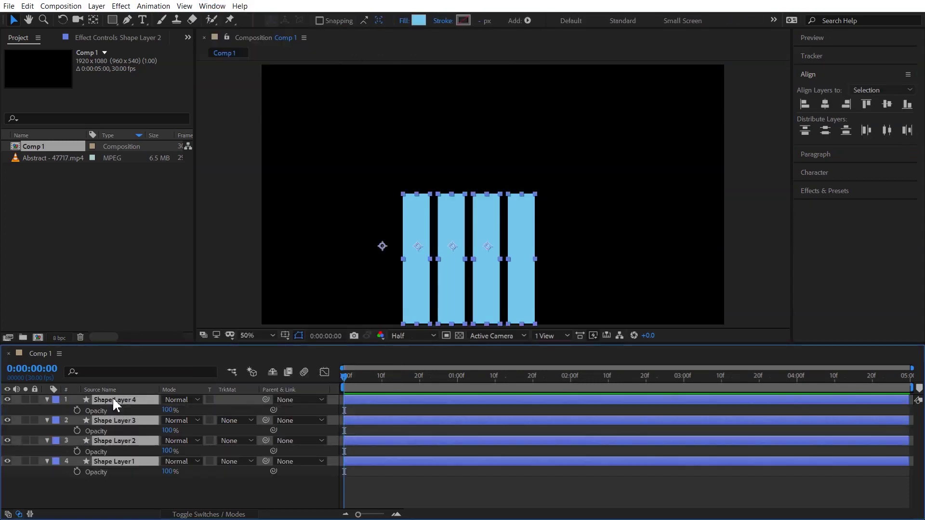
{"action": "left_click", "coordinate": [170, 409]}
{"action": "type", "text": "30"}
{"action": "key", "text": "Return"}
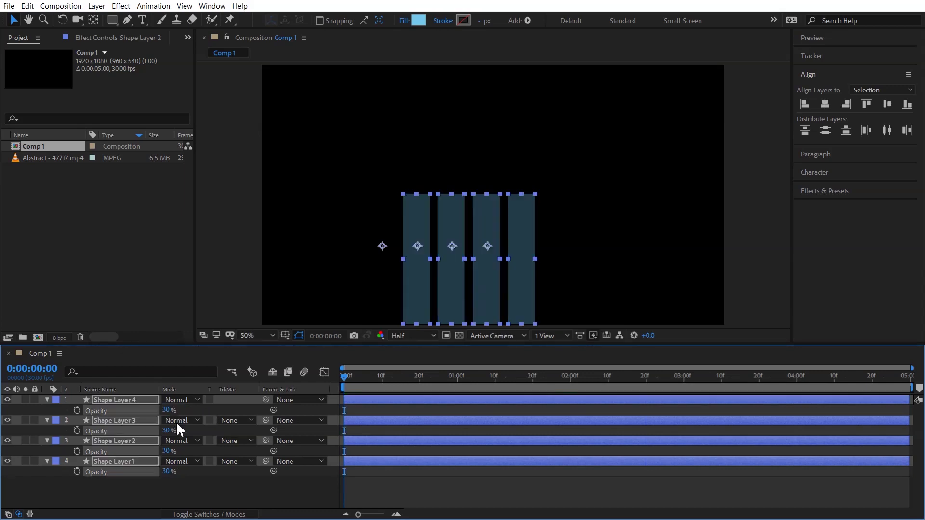
{"action": "left_click_drag", "start_coordinate": [163, 410], "coordinate": [161, 410]}
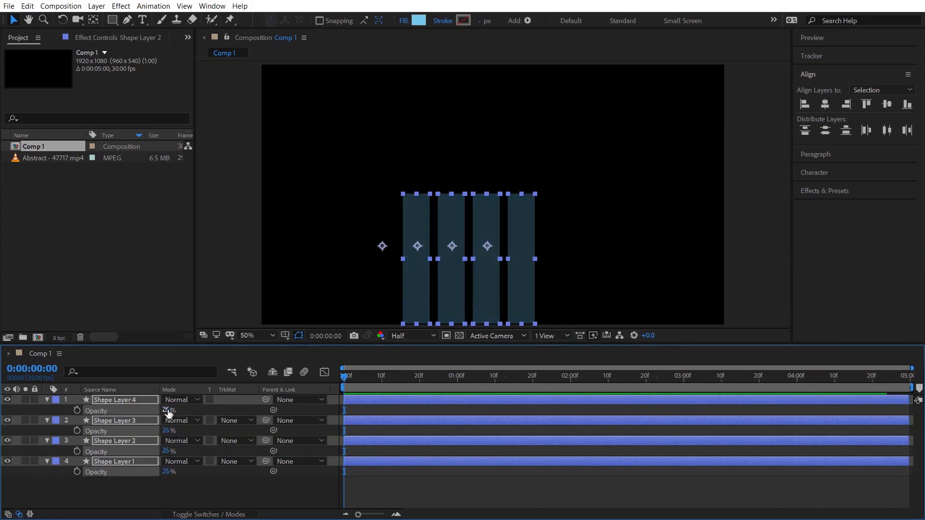
{"action": "left_click", "coordinate": [168, 409]}
{"action": "key", "text": "Return"}
{"action": "left_click", "coordinate": [47, 400]}
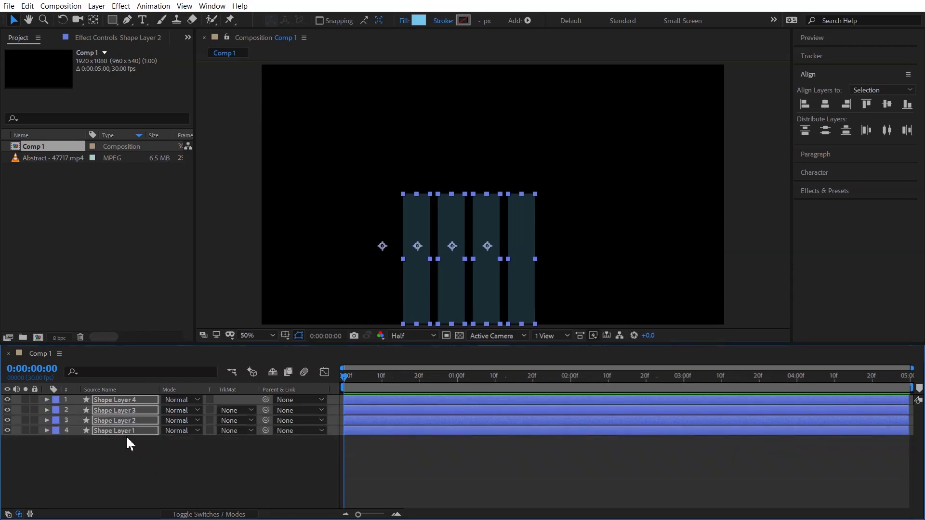
{"action": "key", "text": "ctrl+d"}
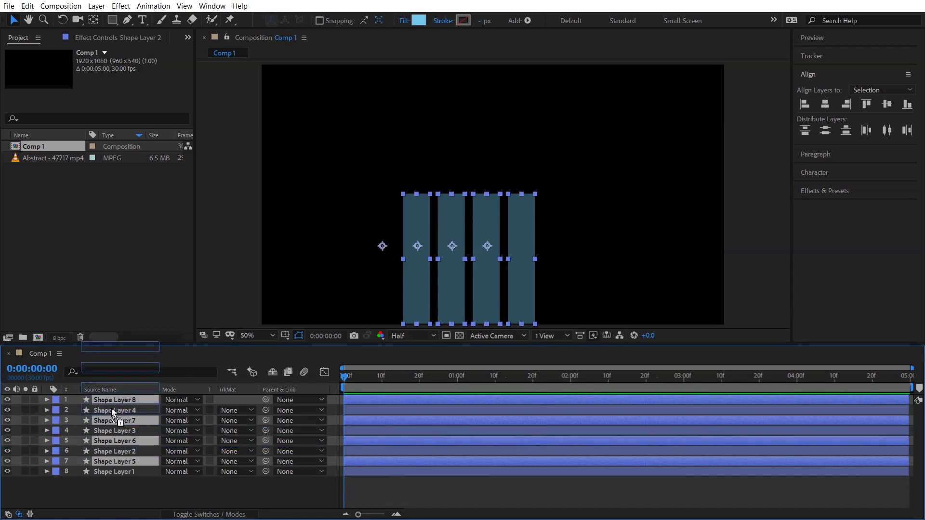
Pre-compose Shape Layers 8–5 into Pre-comp 1
{"action": "left_click_drag", "start_coordinate": [114, 456], "coordinate": [127, 406]}
{"action": "left_click", "coordinate": [129, 400]}
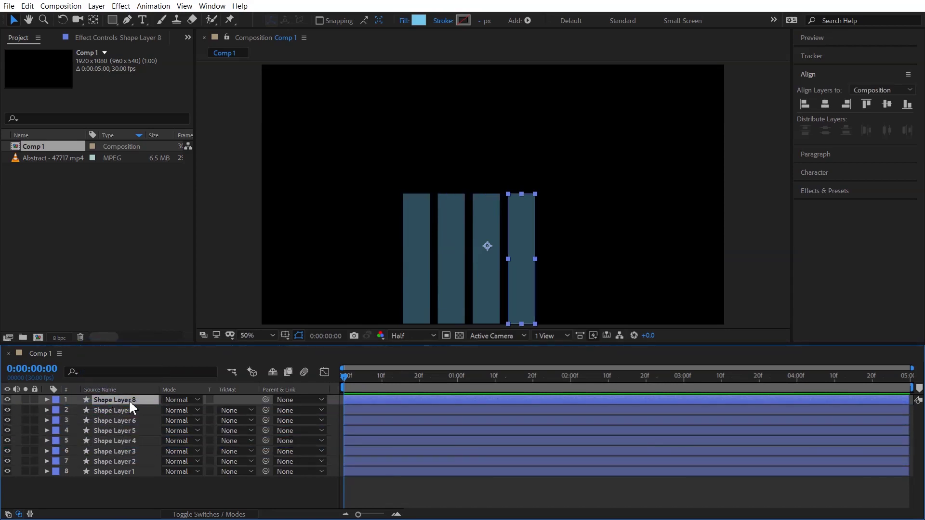
{"action": "left_click", "coordinate": [121, 429], "text": "shift"}
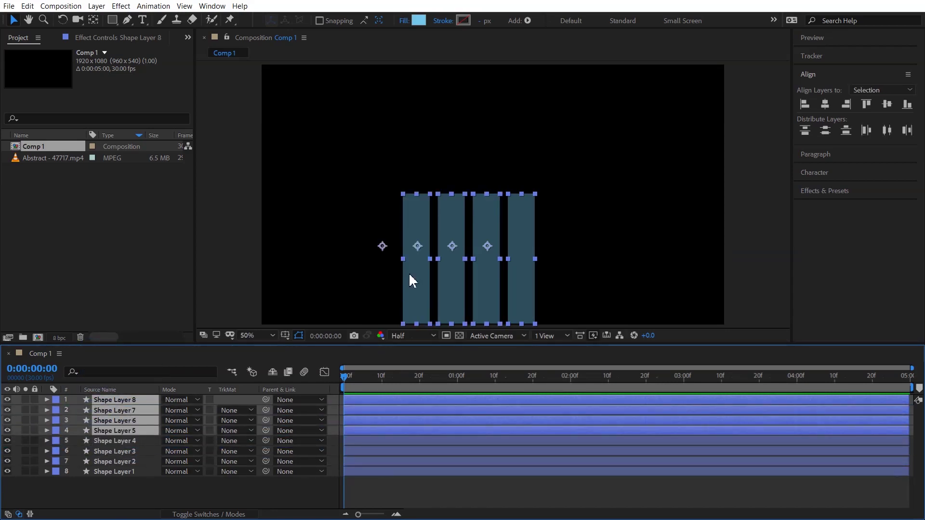
{"action": "right_click", "coordinate": [129, 400]}
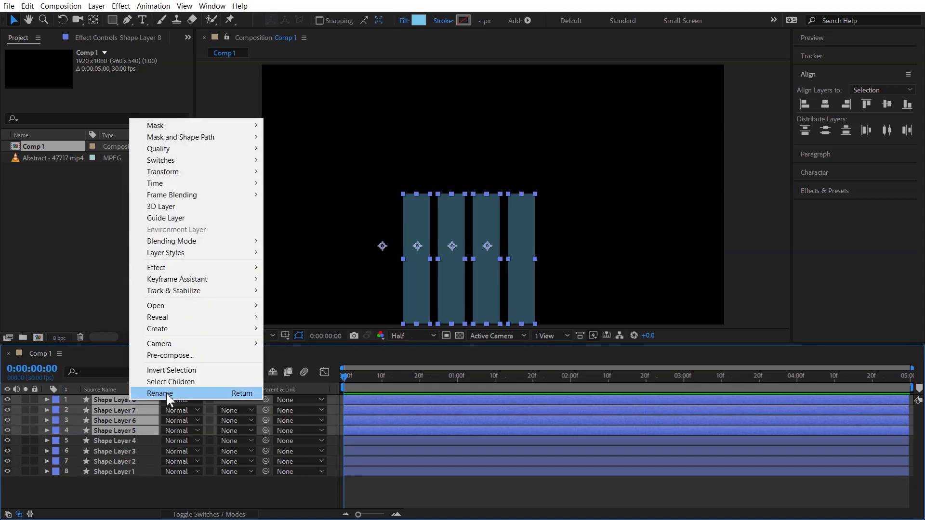
{"action": "left_click", "coordinate": [178, 357]}
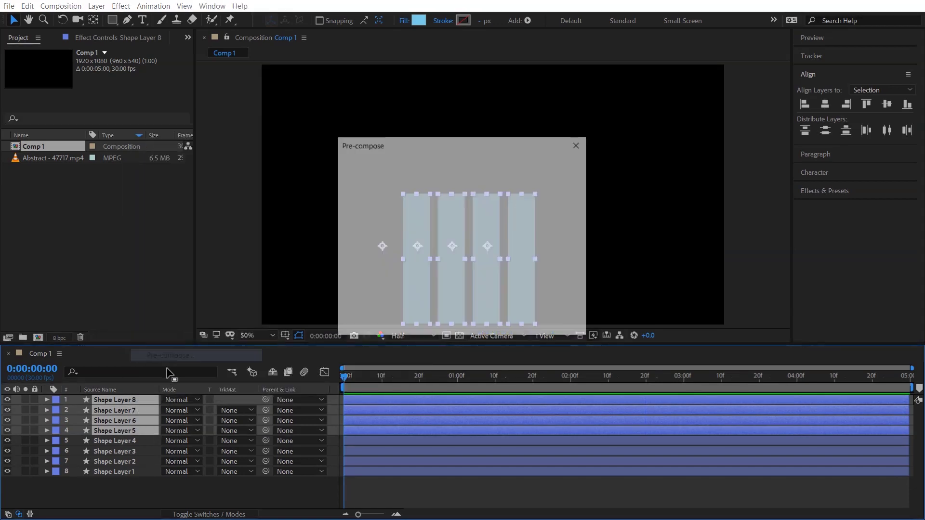
{"action": "left_click", "coordinate": [490, 322]}
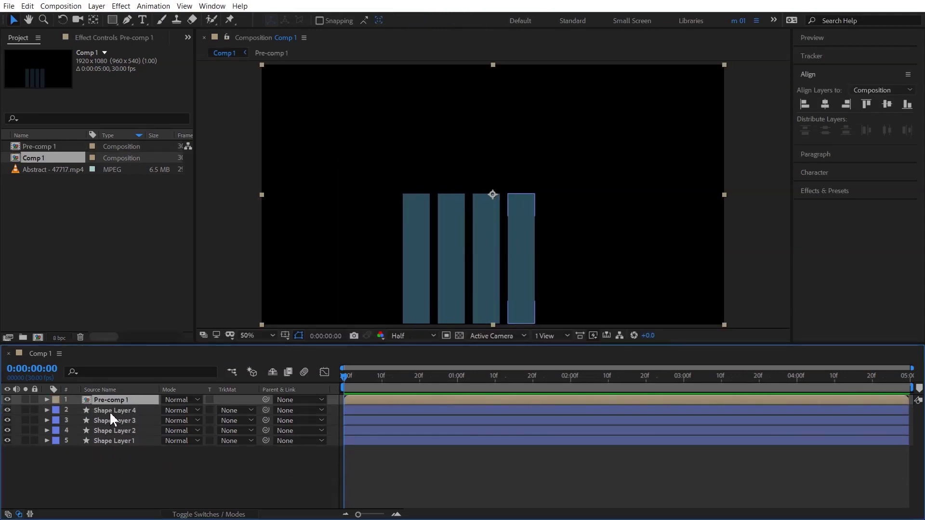
Pre-compose Shape Layers 4–1 into Pre-comp 2
{"action": "left_click", "coordinate": [109, 410]}
{"action": "left_click", "coordinate": [115, 441], "text": "shift"}
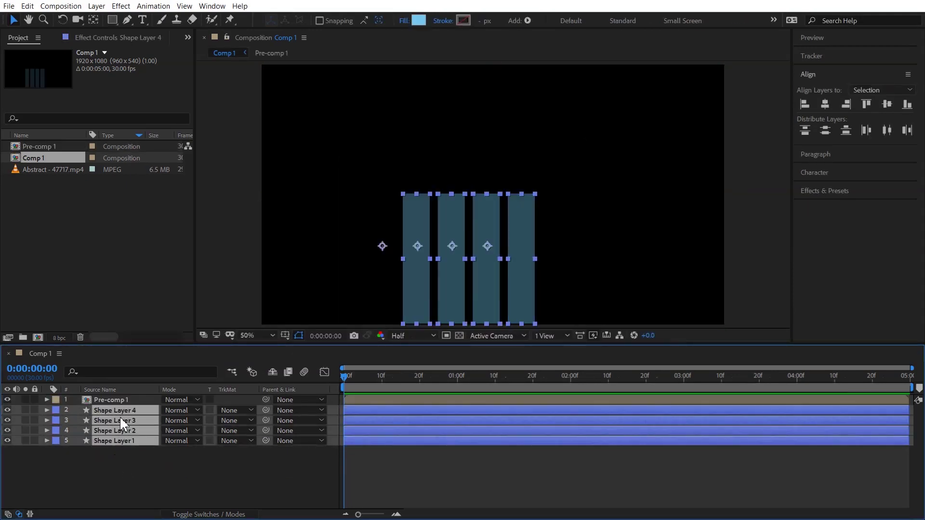
{"action": "right_click", "coordinate": [116, 411]}
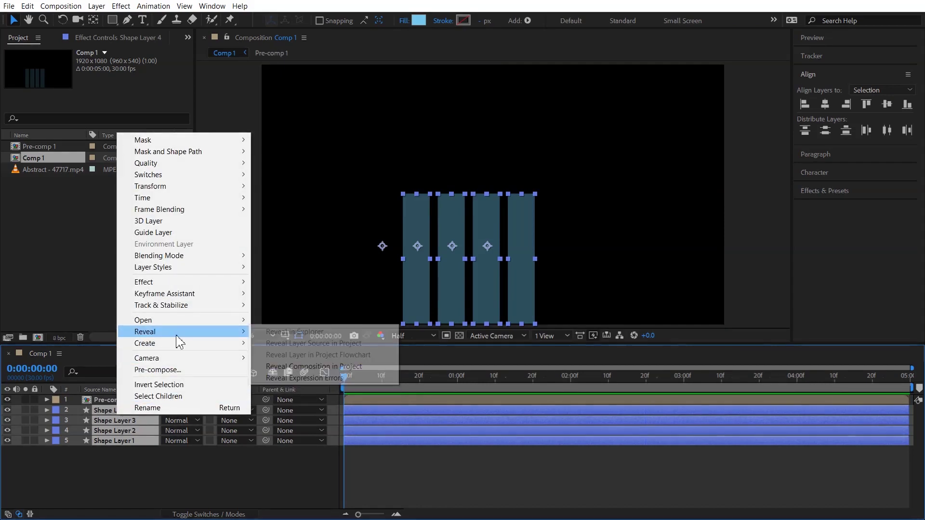
{"action": "left_click", "coordinate": [166, 369]}
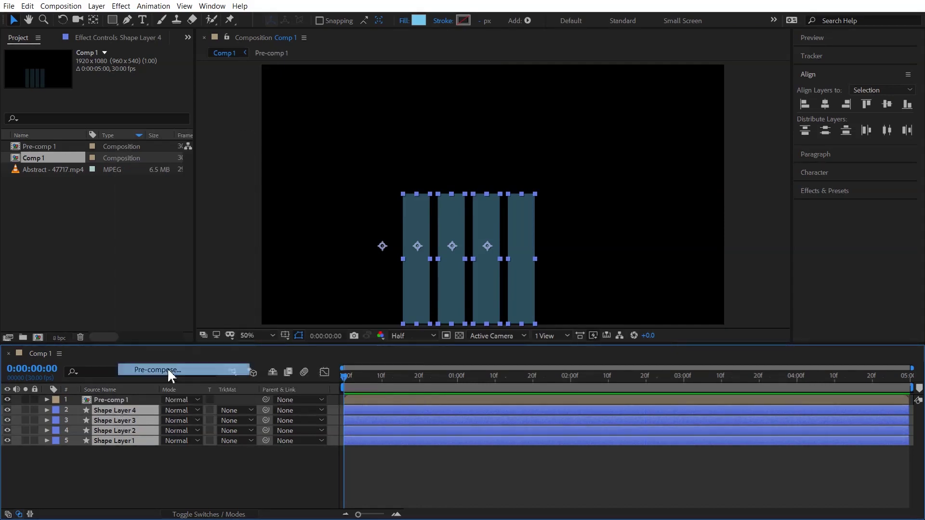
{"action": "left_click", "coordinate": [490, 323]}
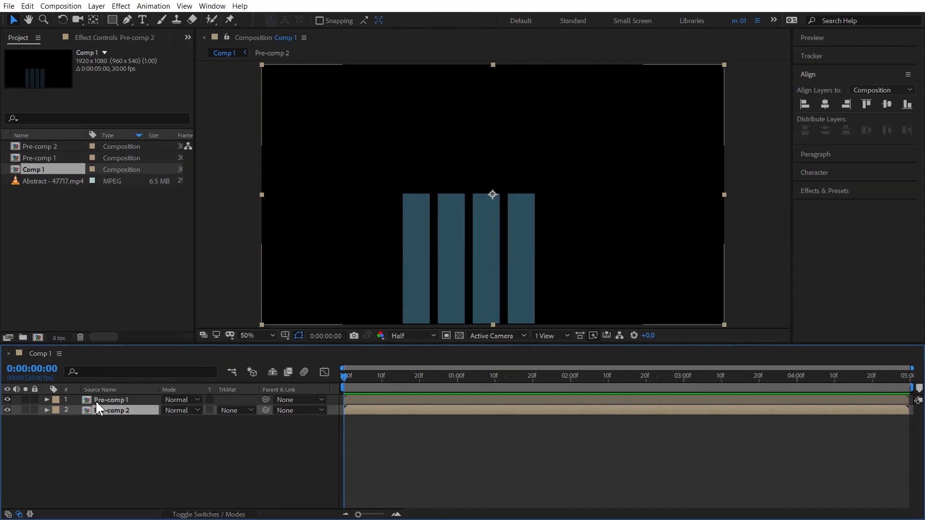
Stack Pre-comp 2 above Pre-comp 1 and hide Pre-comp 1
{"action": "mouse_move", "coordinate": [96, 399]}
{"action": "left_mouse_down"}
{"action": "mouse_move", "coordinate": [96, 421]}
{"action": "mouse_move", "coordinate": [108, 416]}
{"action": "left_mouse_up"}
{"action": "left_click", "coordinate": [94, 400]}
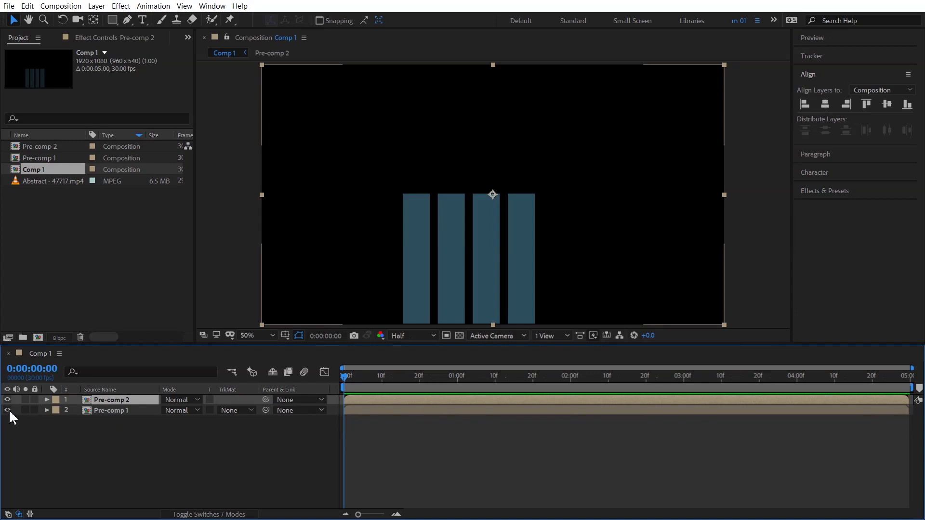
{"action": "left_click", "coordinate": [7, 410]}
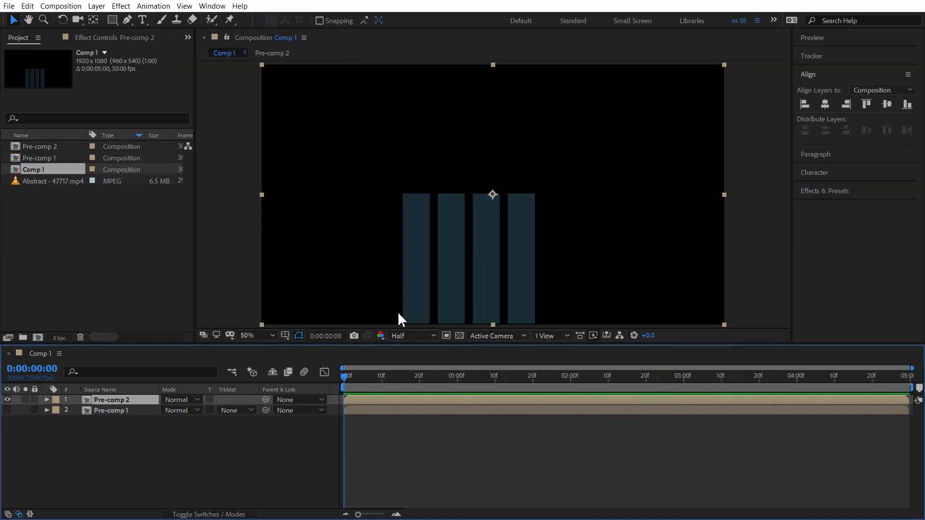
Inside Pre-comp 2, add the Abstract video at 88% scale, positioned over the bars
{"action": "double_click", "coordinate": [87, 401]}
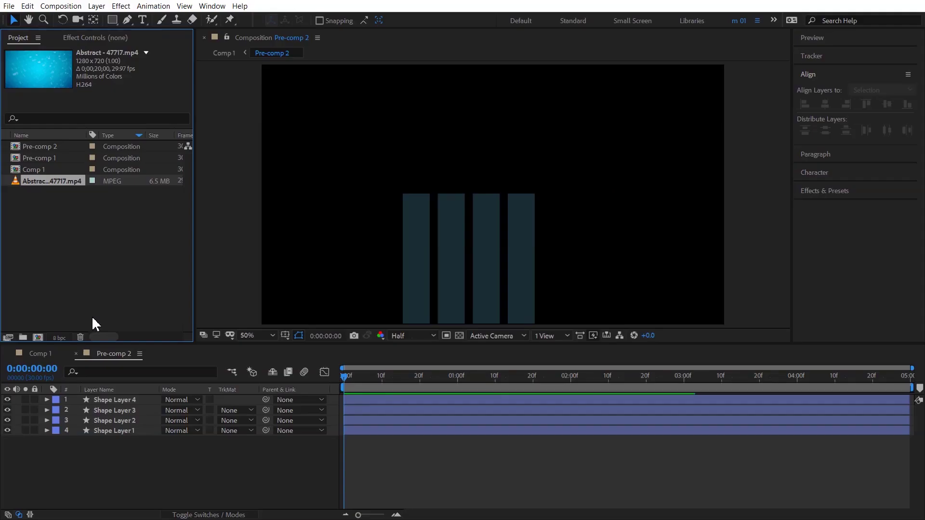
{"action": "left_click_drag", "start_coordinate": [42, 180], "coordinate": [88, 465]}
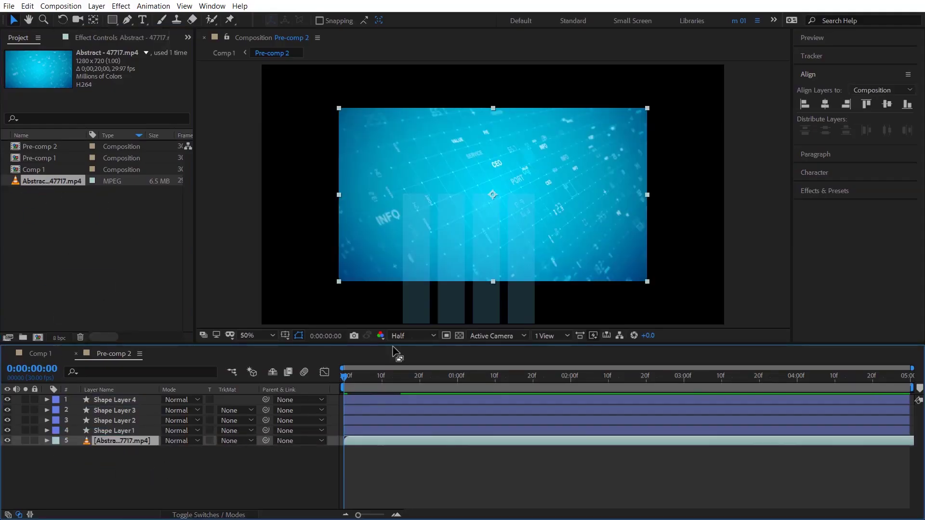
{"action": "left_click_drag", "start_coordinate": [534, 216], "coordinate": [542, 287]}
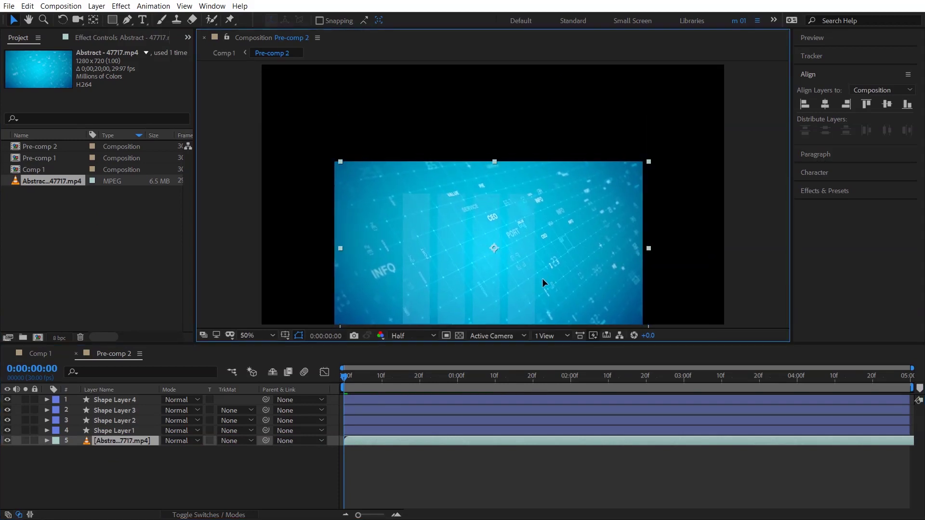
{"action": "left_click_drag", "start_coordinate": [541, 287], "coordinate": [549, 289]}
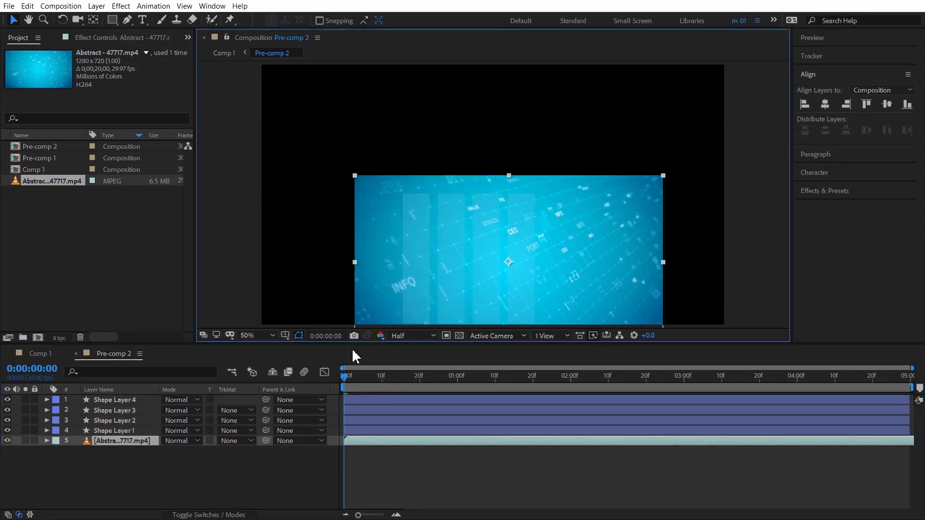
{"action": "key", "text": "s"}
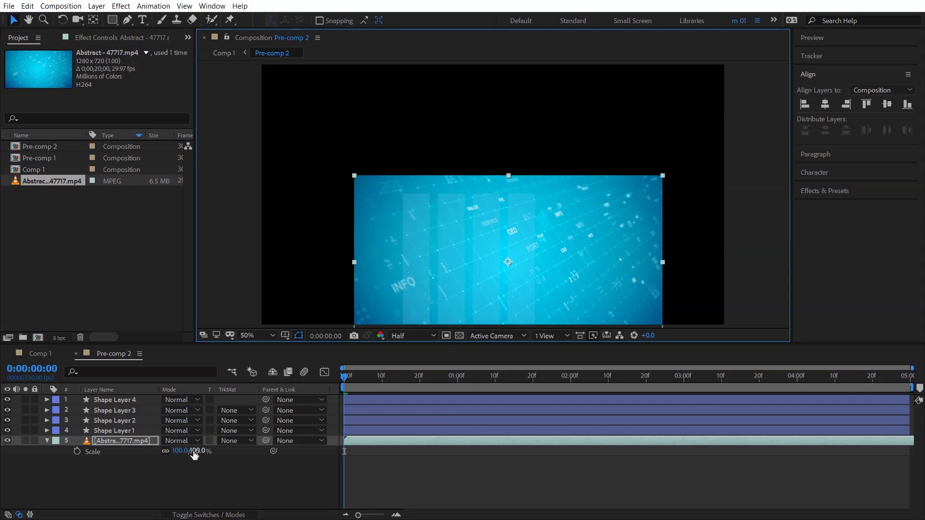
{"action": "left_click_drag", "start_coordinate": [192, 450], "coordinate": [191, 458]}
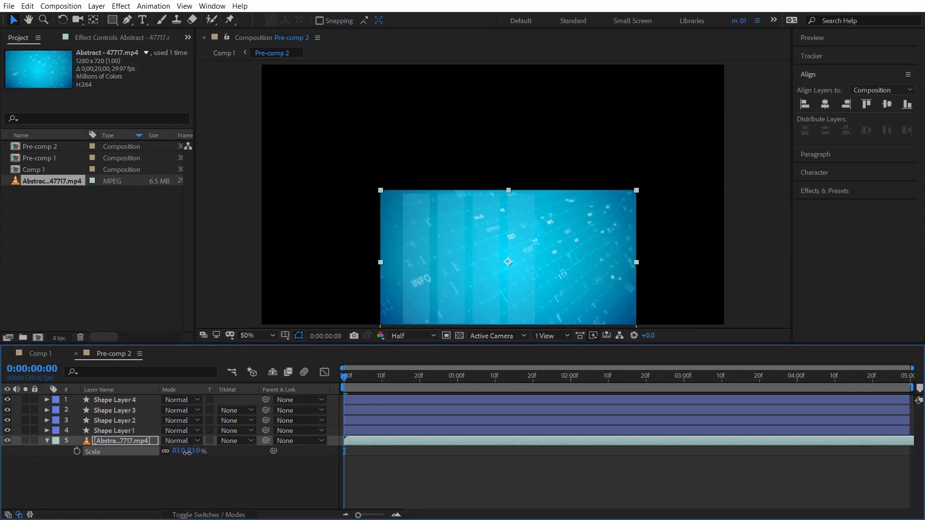
{"action": "left_click_drag", "start_coordinate": [569, 262], "coordinate": [554, 261]}
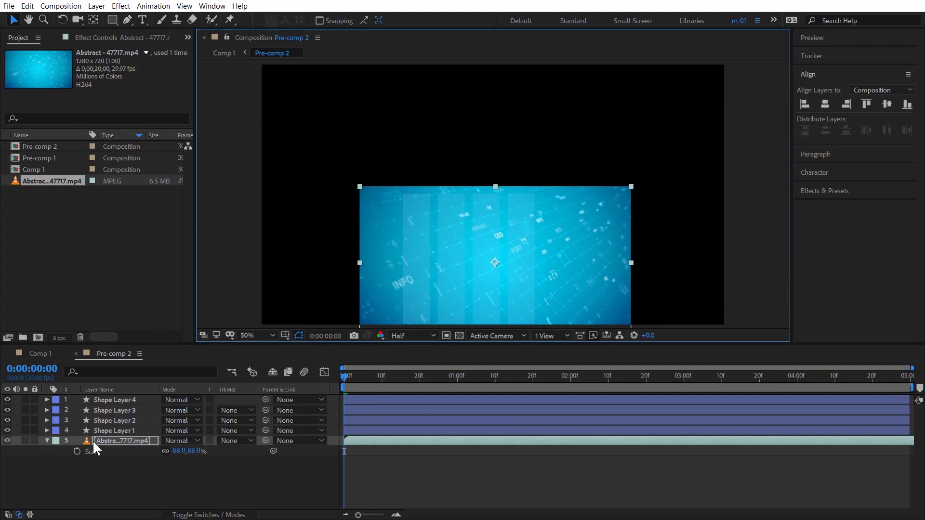
{"action": "left_click", "coordinate": [47, 441]}
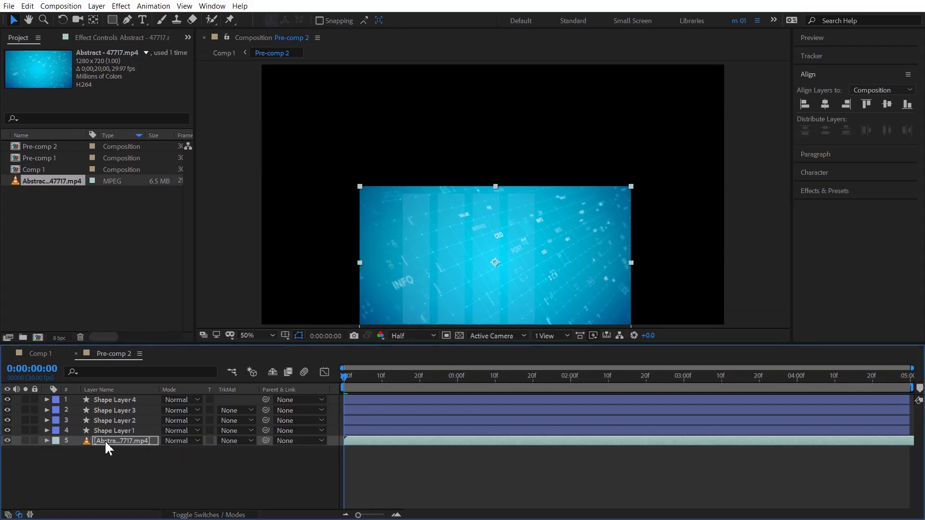
Duplicate the Abstract layer and reorder copies beneath each bar shape layer
{"action": "key", "text": "ctrl+d"}
{"action": "mouse_move", "coordinate": [105, 440]}
{"action": "left_mouse_down"}
{"action": "mouse_move", "coordinate": [118, 429]}
{"action": "mouse_move", "coordinate": [117, 412]}
{"action": "mouse_move", "coordinate": [133, 408]}
{"action": "left_mouse_up"}
{"action": "key", "text": "ctrl+d"}
{"action": "key", "text": "ctrl+d"}
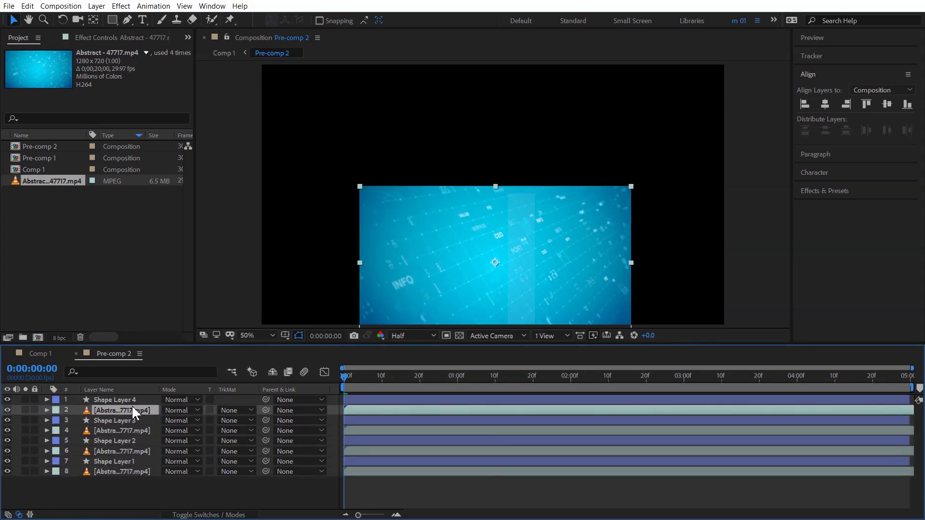
{"action": "left_click", "coordinate": [125, 430], "text": "ctrl"}
Set all four selected Abstract video layers to the Add blend mode
{"action": "left_click", "coordinate": [124, 451], "text": "ctrl"}
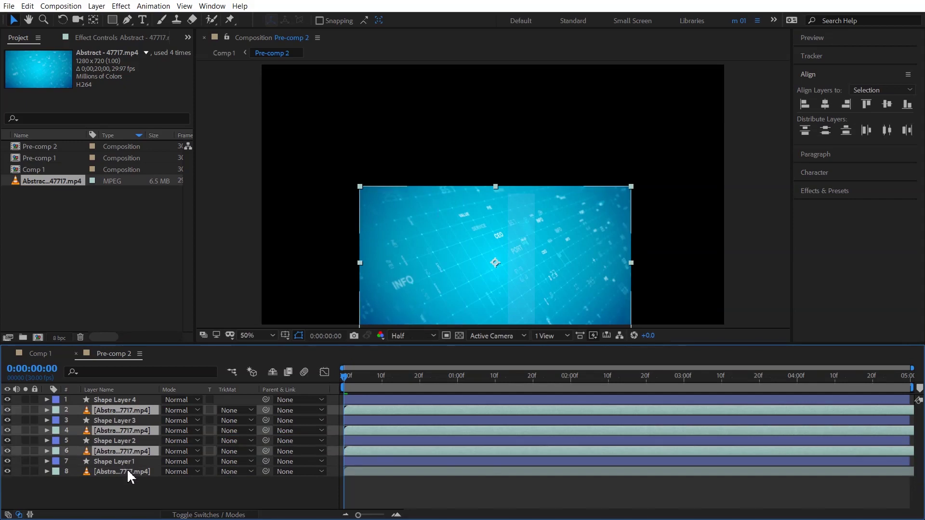
{"action": "left_click", "coordinate": [128, 470], "text": "ctrl"}
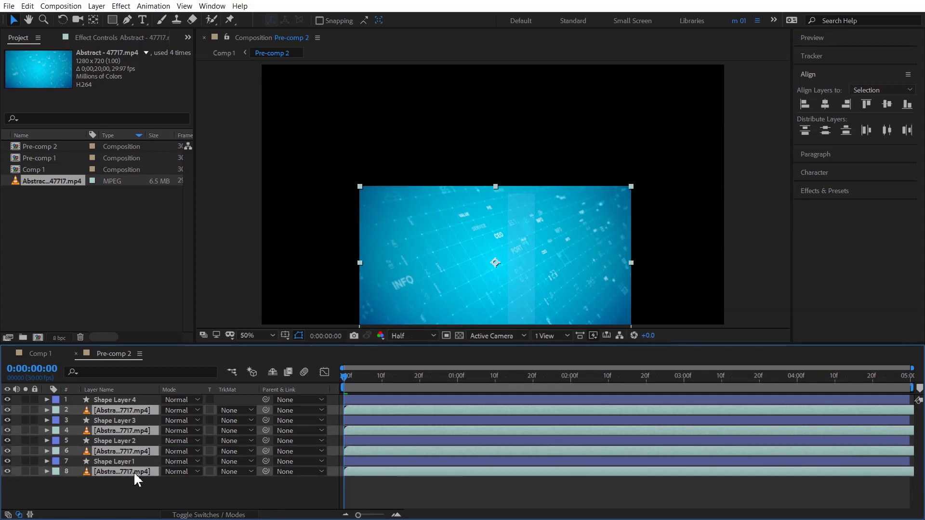
{"action": "left_click", "coordinate": [193, 471]}
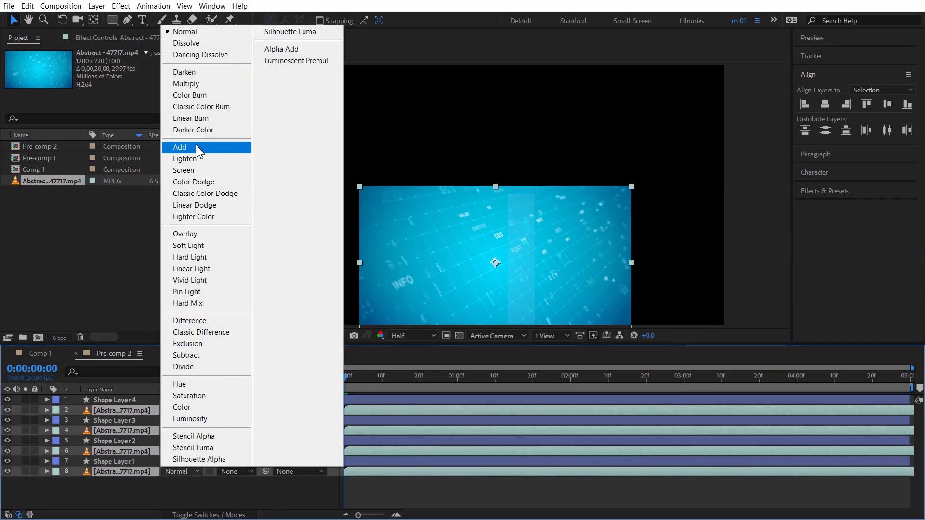
{"action": "left_click", "coordinate": [197, 147]}
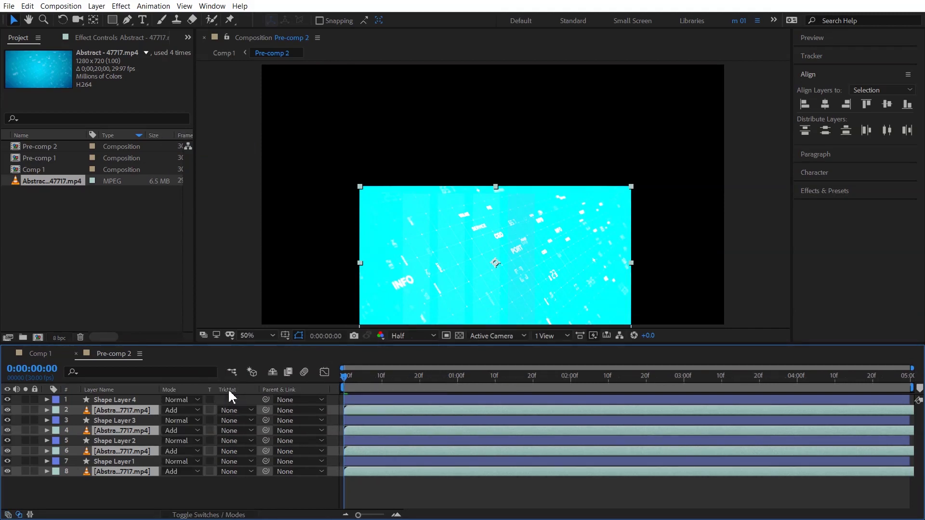
Use the bars as alpha track mattes for the Abstract clips and raise bar opacity to 100%
{"action": "left_click", "coordinate": [251, 410]}
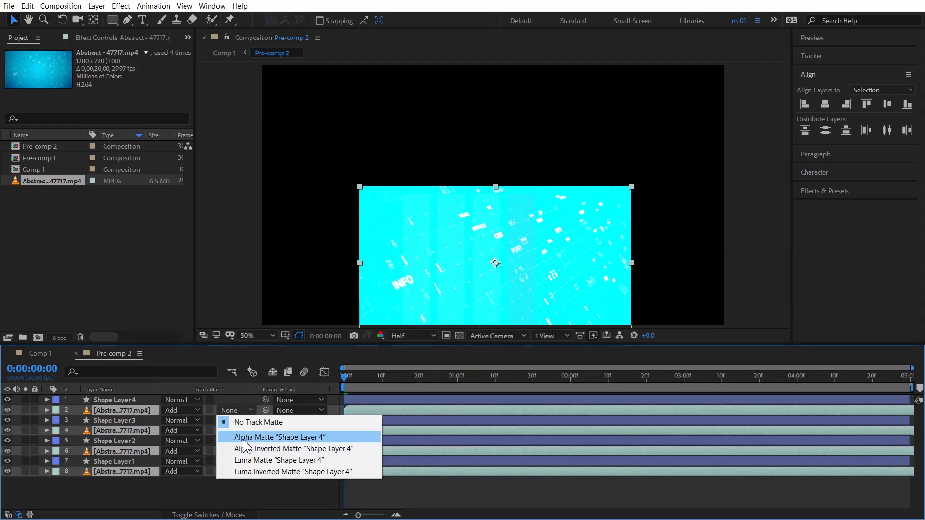
{"action": "left_click", "coordinate": [265, 437]}
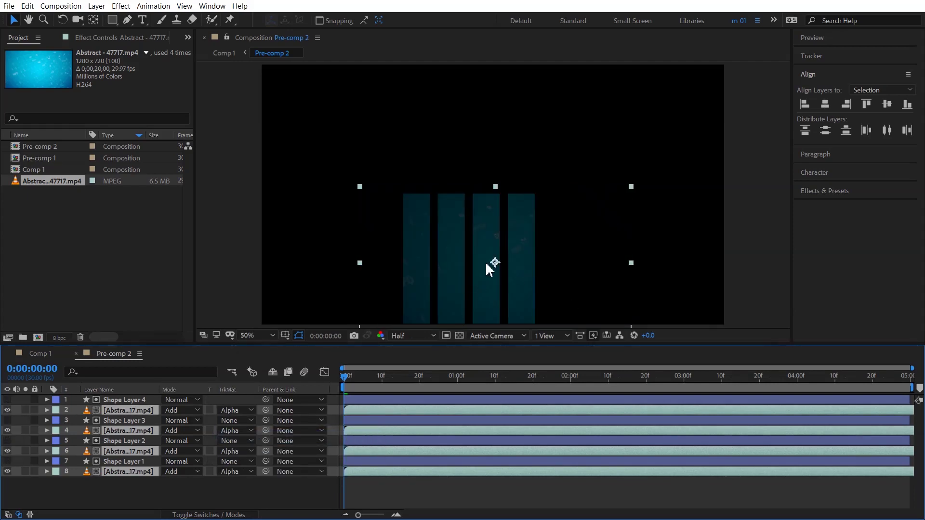
{"action": "left_click", "coordinate": [98, 418]}
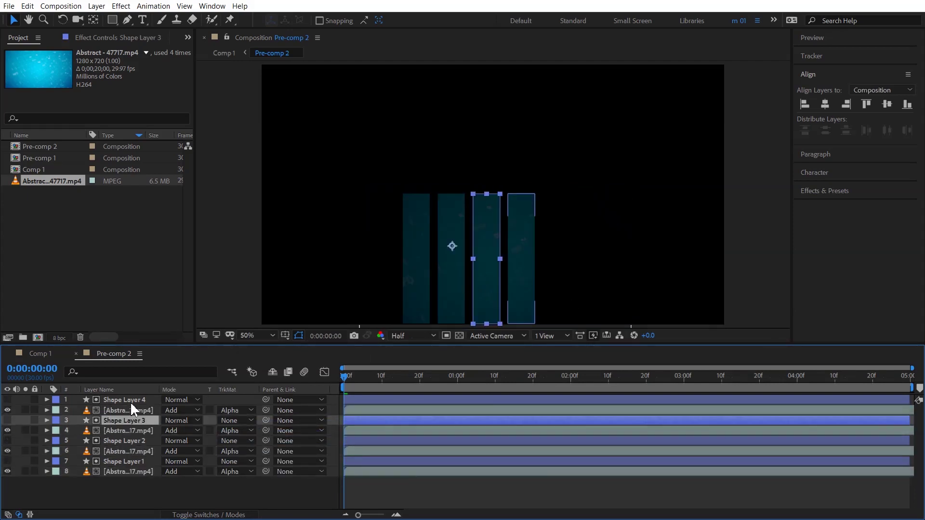
{"action": "left_click", "coordinate": [131, 403], "text": "ctrl"}
{"action": "left_click", "coordinate": [125, 440], "text": "ctrl"}
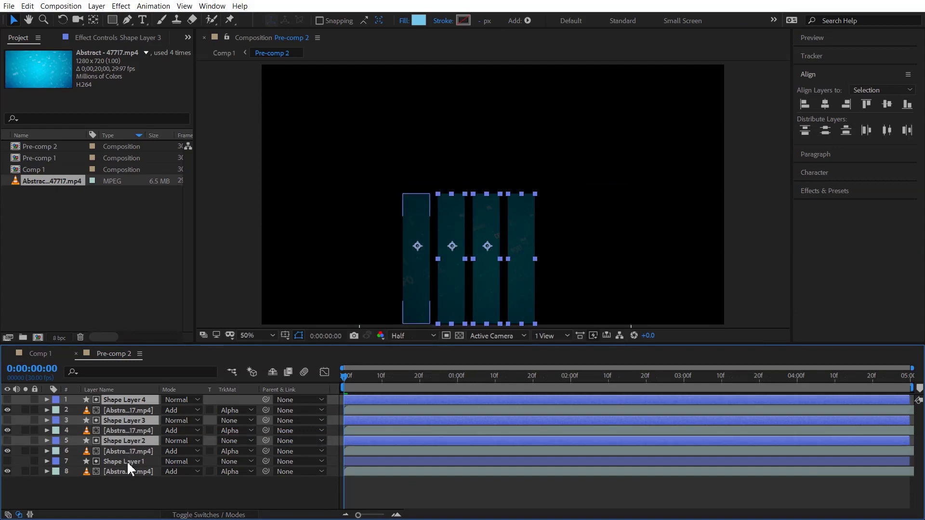
{"action": "left_click", "coordinate": [126, 461], "text": "ctrl"}
{"action": "key", "text": "t"}
{"action": "left_click_drag", "start_coordinate": [172, 442], "coordinate": [323, 452]}
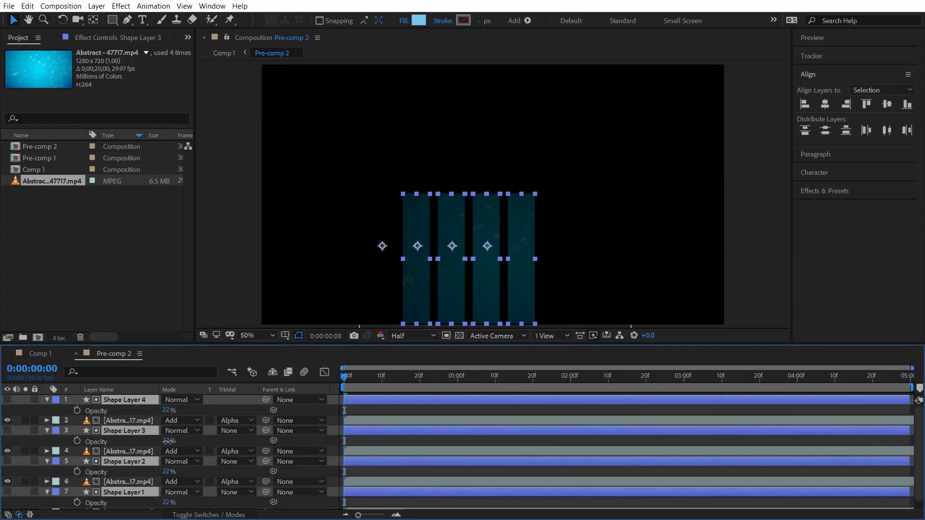
{"action": "left_click", "coordinate": [48, 399]}
{"action": "left_click", "coordinate": [146, 480]}
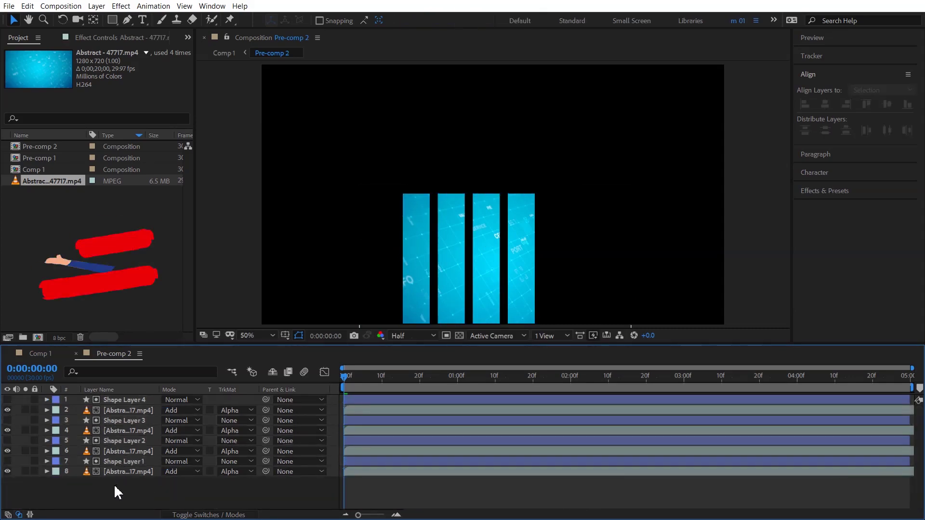
{"action": "left_click", "coordinate": [110, 472]}
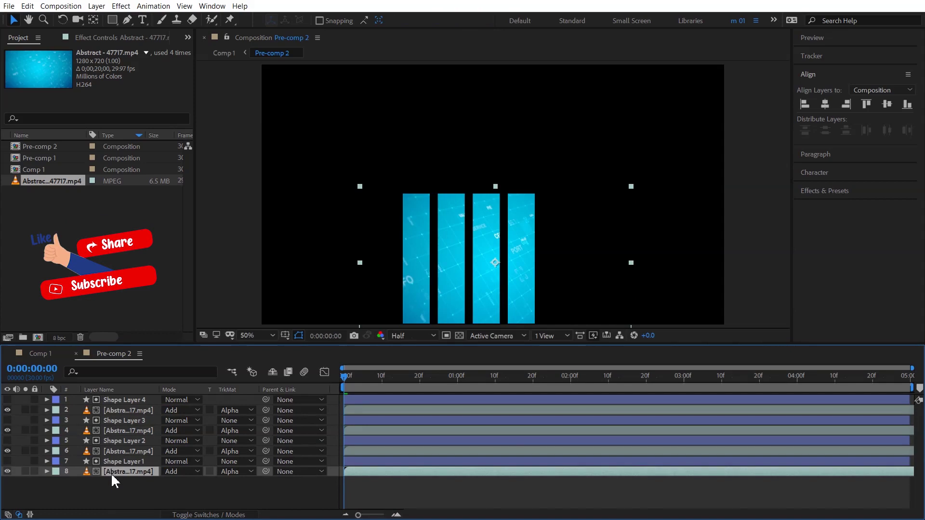
Keyframe the first bar's position at 0, 1, 3 and 4:29 seconds, ending at 970,1154
{"action": "key", "text": "p"}
{"action": "left_click", "coordinate": [77, 482]}
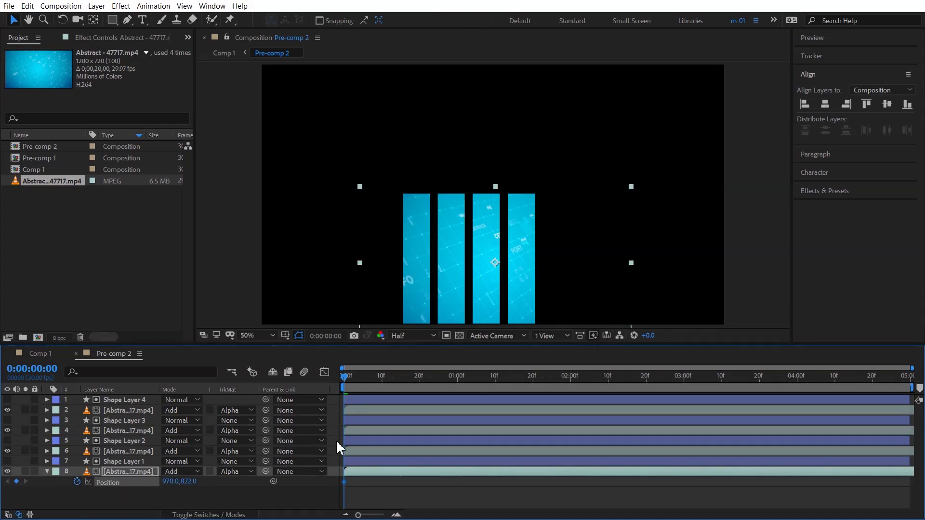
{"action": "left_click_drag", "start_coordinate": [360, 375], "coordinate": [456, 373]}
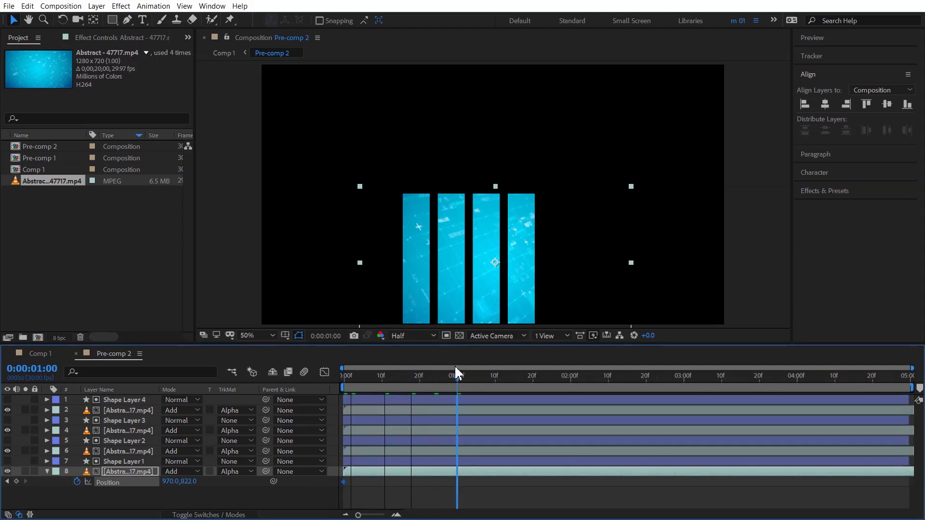
{"action": "left_click_drag", "start_coordinate": [189, 482], "coordinate": [305, 480]}
{"action": "left_click_drag", "start_coordinate": [459, 376], "coordinate": [683, 379]}
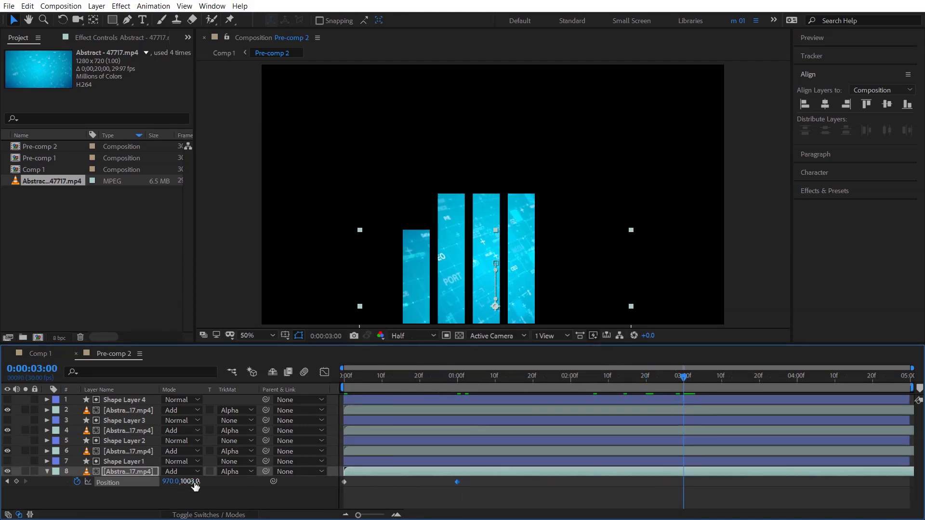
{"action": "left_click_drag", "start_coordinate": [194, 481], "coordinate": [135, 482]}
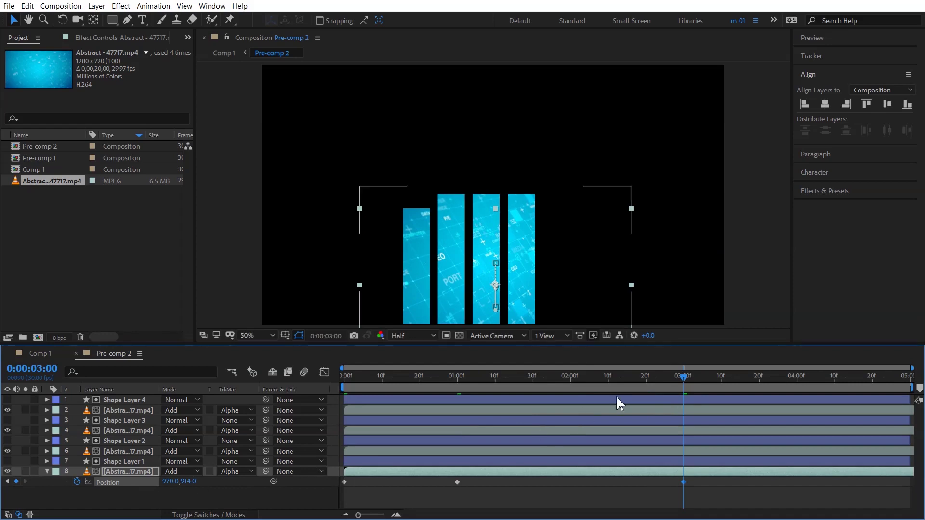
{"action": "left_click_drag", "start_coordinate": [688, 380], "coordinate": [905, 374]}
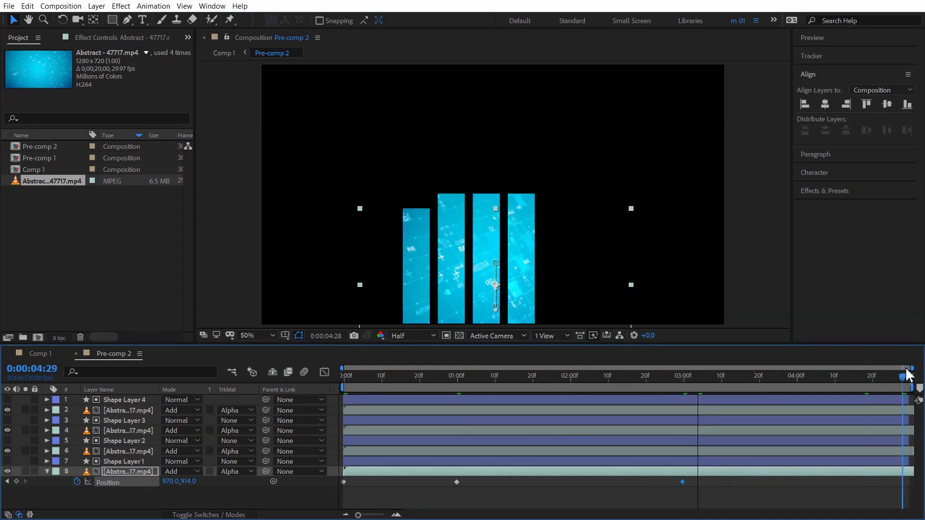
{"action": "left_click_drag", "start_coordinate": [187, 481], "coordinate": [338, 472]}
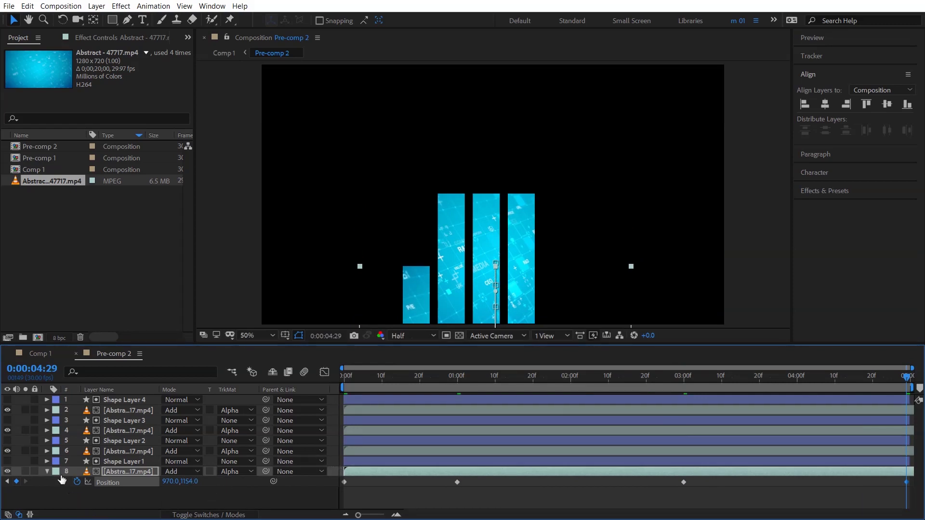
Keyframe the second bar's position at 0, 1, 3 and 4:29 seconds, dropping low at 3 seconds
{"action": "left_click", "coordinate": [118, 451]}
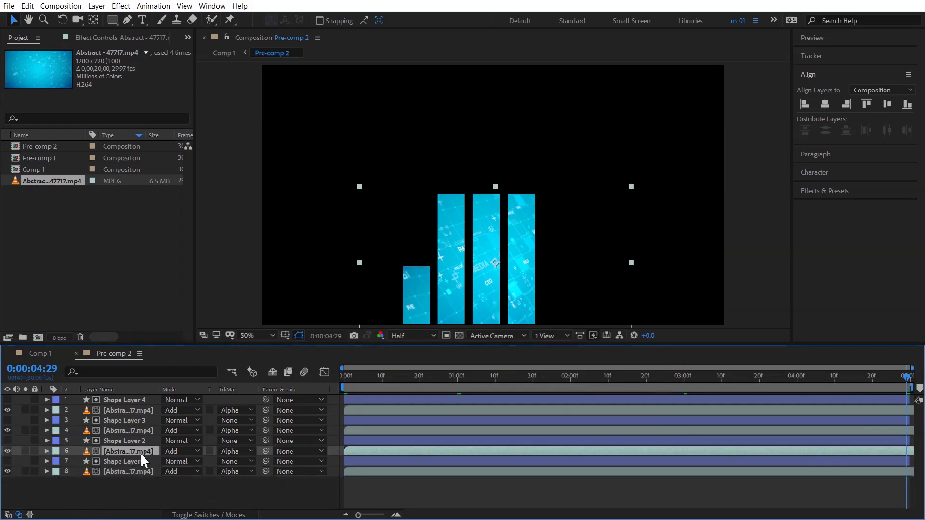
{"action": "key", "text": "p"}
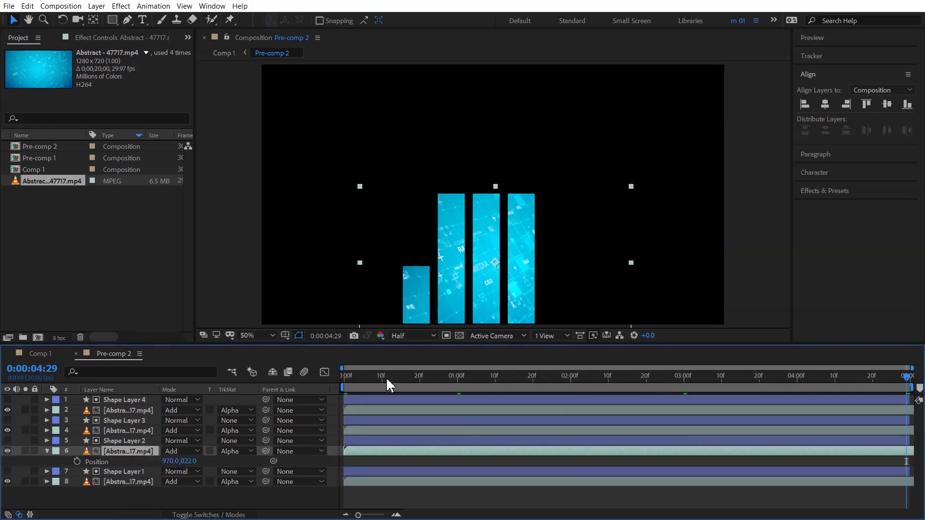
{"action": "left_click_drag", "start_coordinate": [456, 383], "coordinate": [337, 384]}
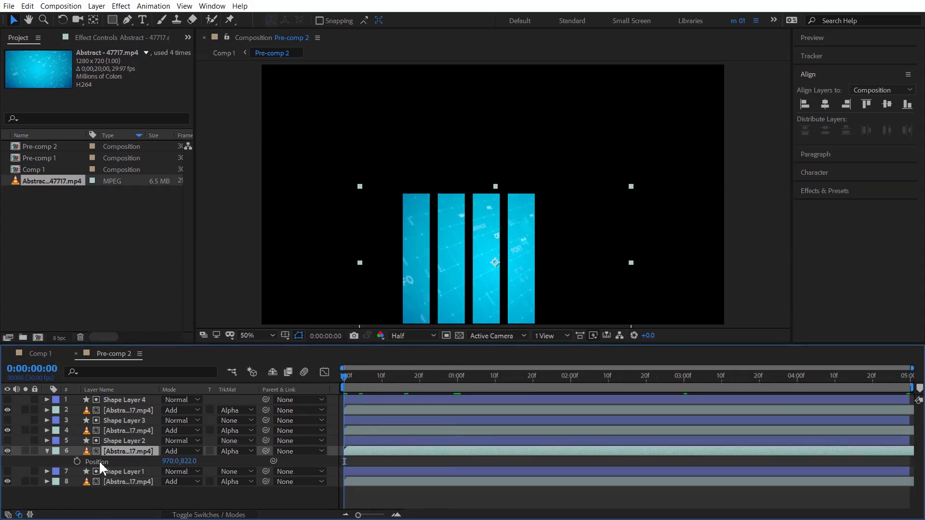
{"action": "left_click", "coordinate": [77, 461]}
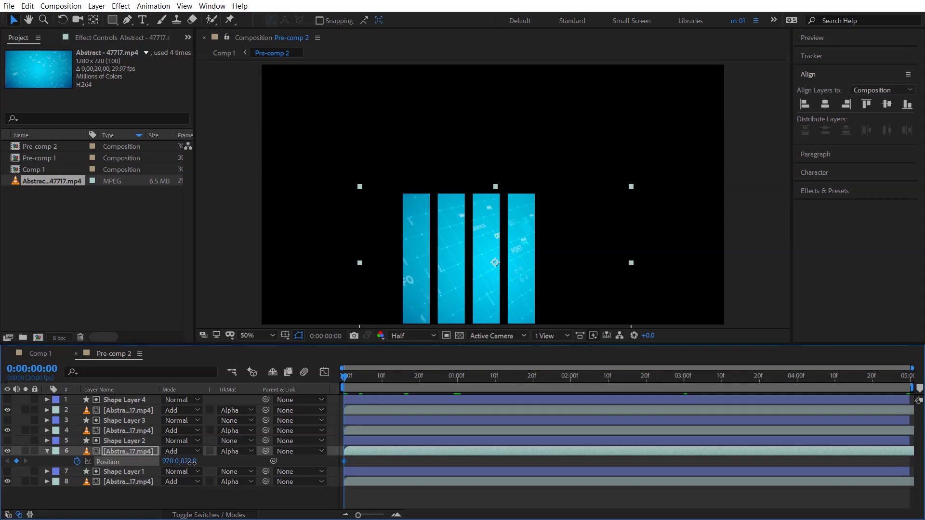
{"action": "left_click_drag", "start_coordinate": [191, 462], "coordinate": [350, 458]}
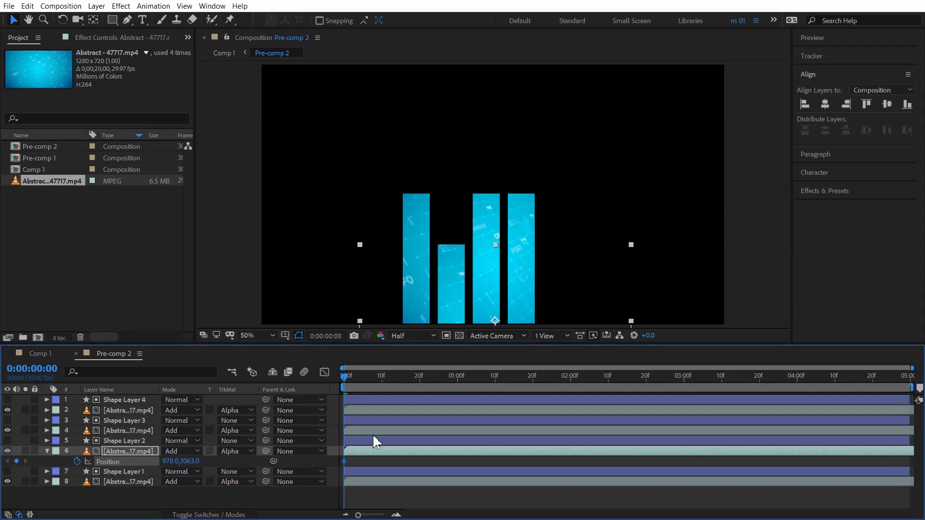
{"action": "left_click_drag", "start_coordinate": [417, 389], "coordinate": [457, 378]}
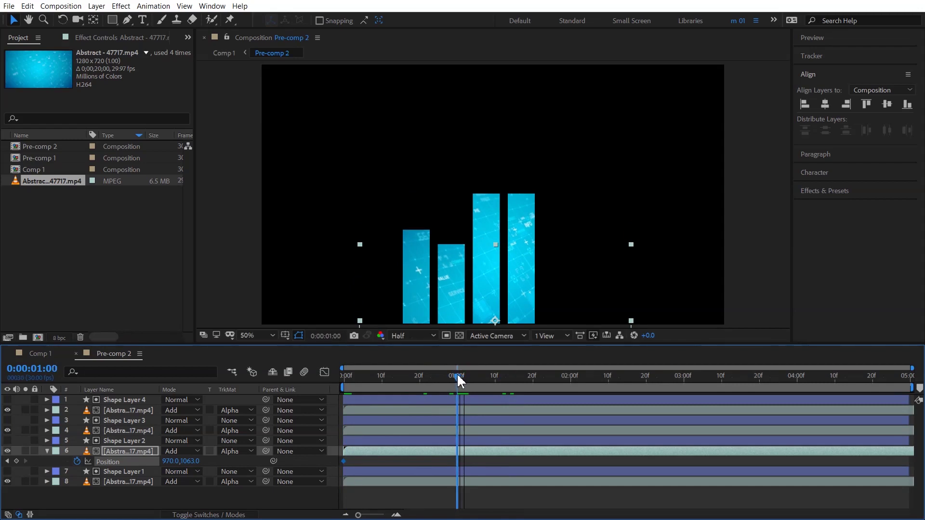
{"action": "left_click_drag", "start_coordinate": [190, 461], "coordinate": [95, 461]}
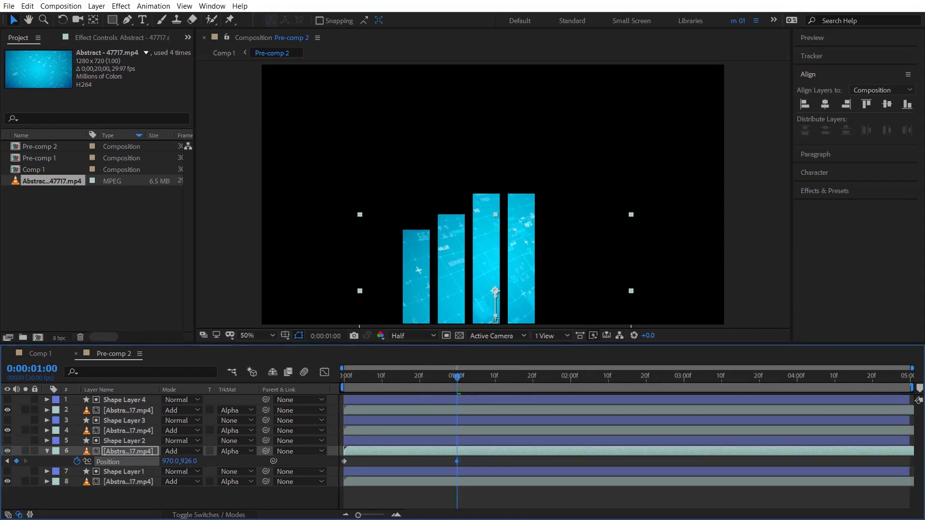
{"action": "left_click_drag", "start_coordinate": [481, 379], "coordinate": [684, 380]}
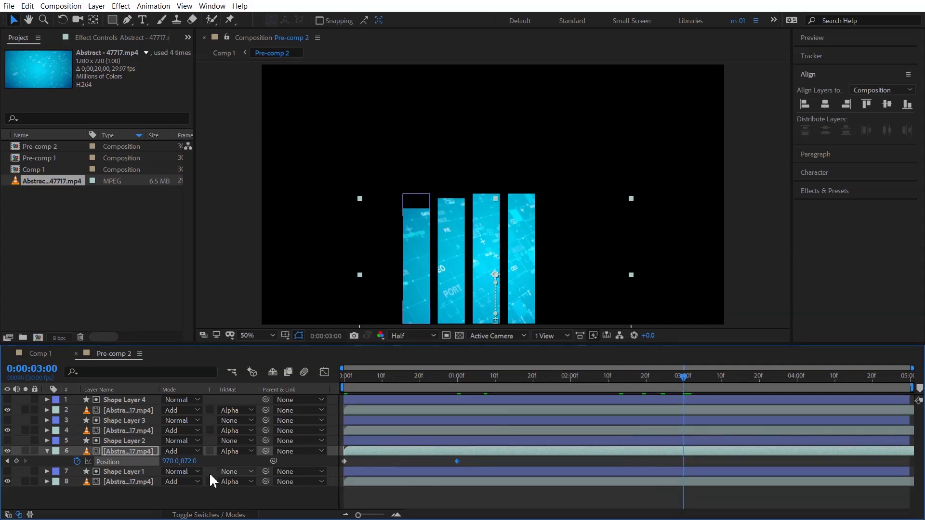
{"action": "left_click_drag", "start_coordinate": [195, 463], "coordinate": [428, 465]}
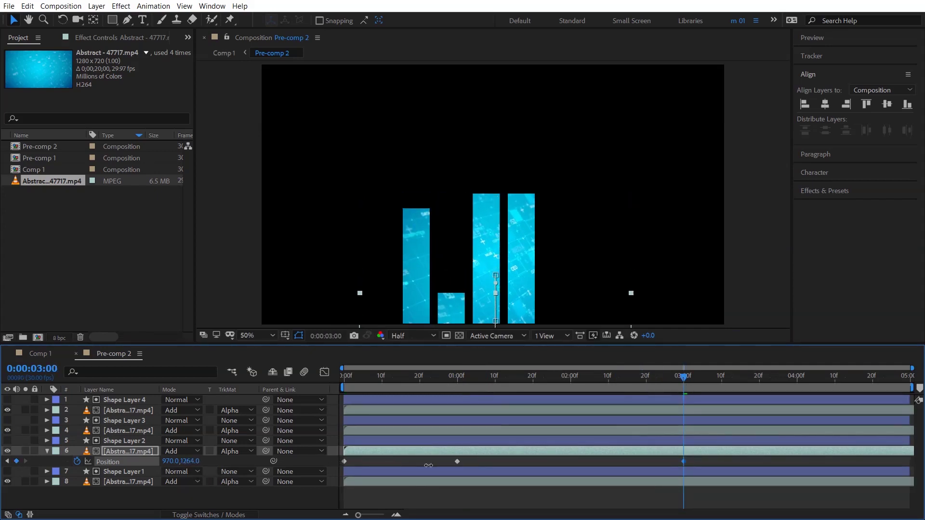
{"action": "left_click_drag", "start_coordinate": [684, 379], "coordinate": [908, 380]}
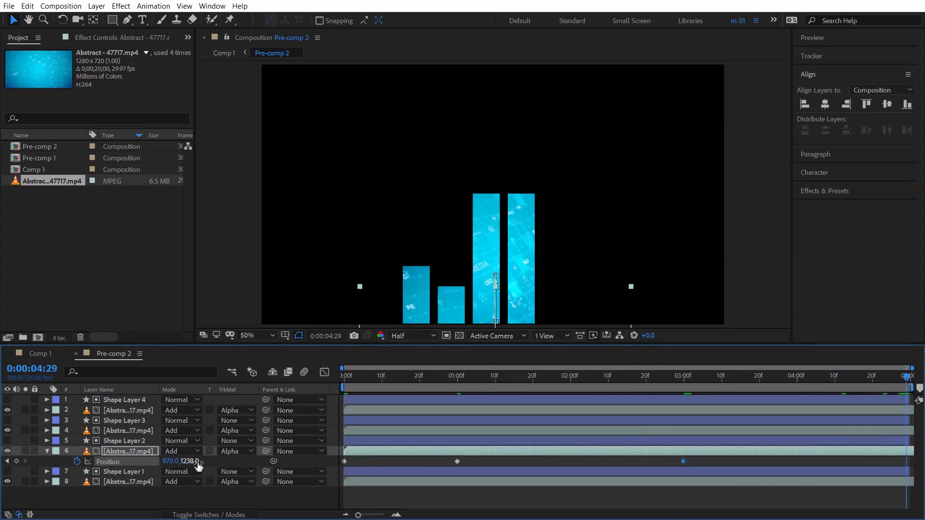
{"action": "left_click_drag", "start_coordinate": [161, 462], "coordinate": [96, 462]}
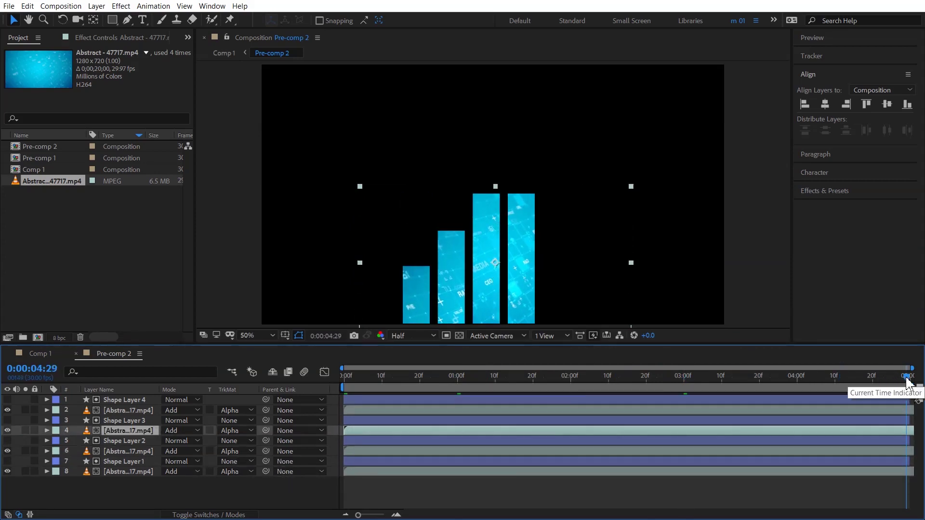
Preview the bars, then select the third bar's video layer at the first frame
{"action": "key", "text": "space"}
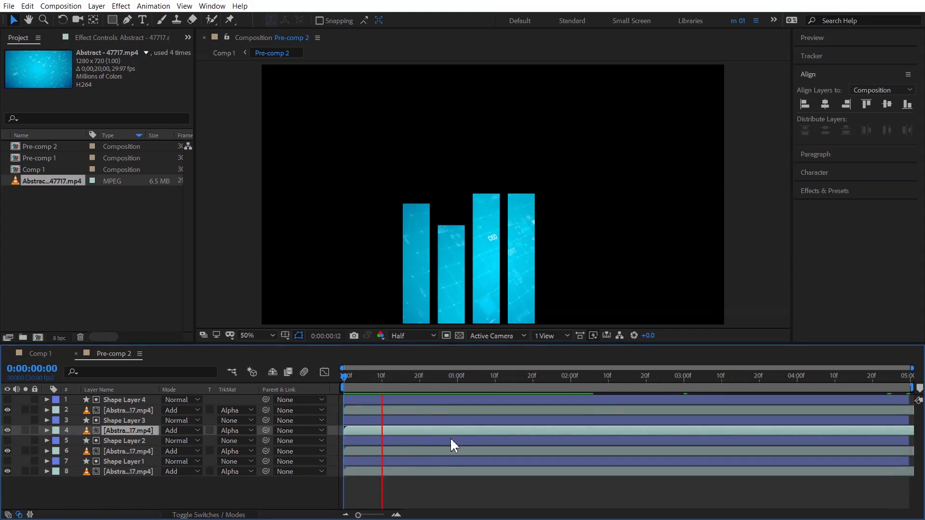
{"action": "key", "text": "space"}
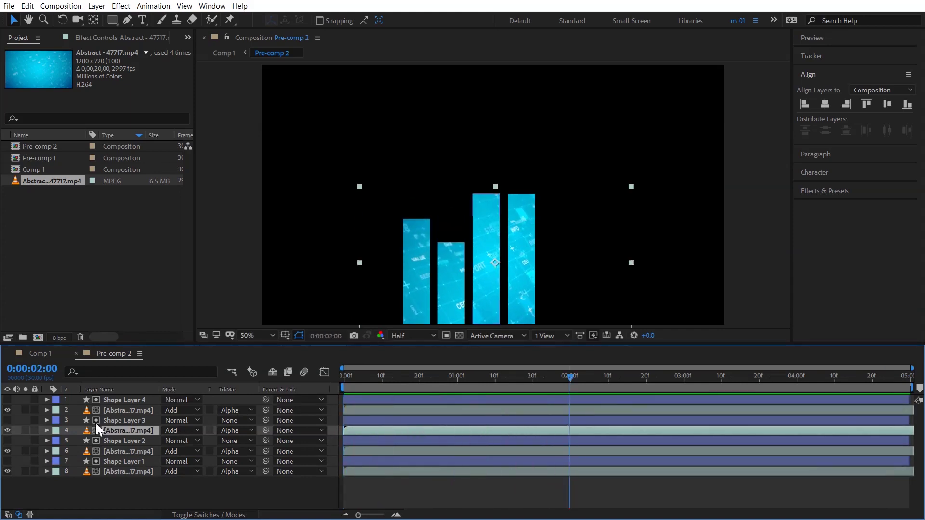
{"action": "left_click", "coordinate": [111, 410]}
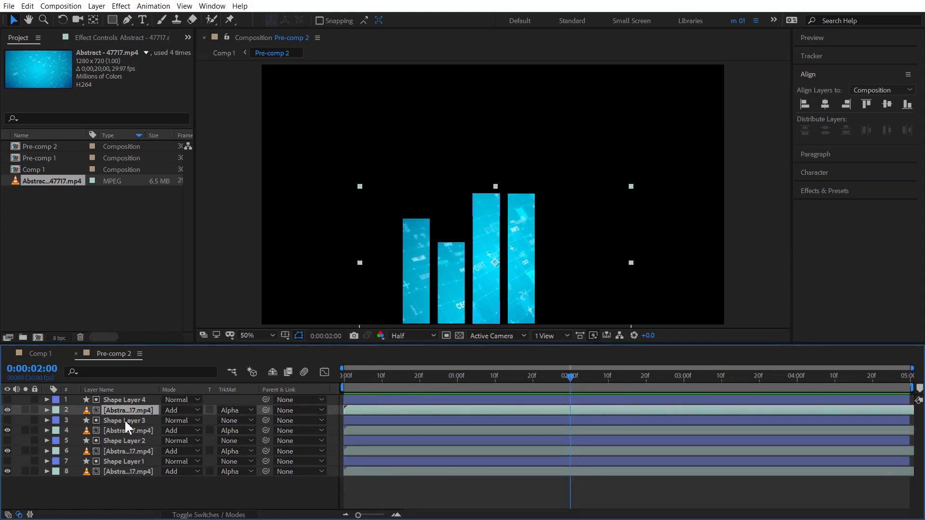
{"action": "left_click", "coordinate": [125, 429]}
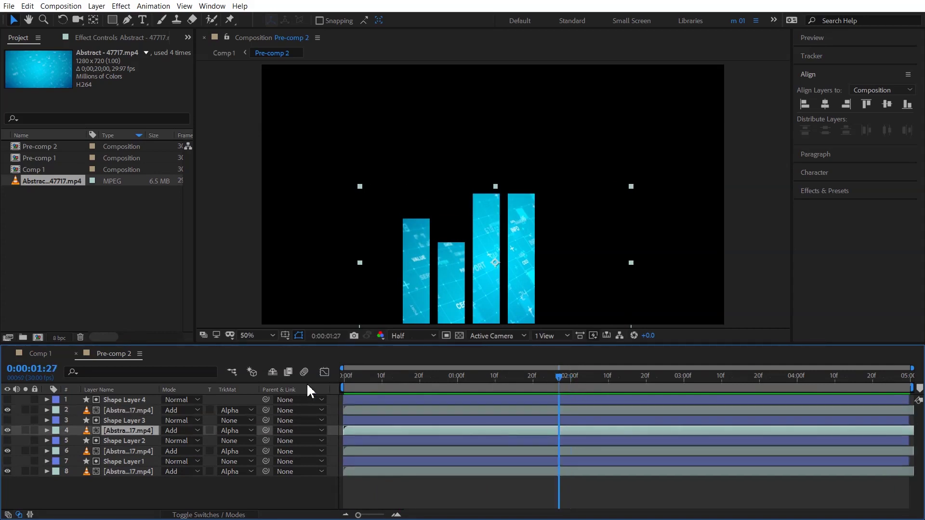
{"action": "key", "text": "Home"}
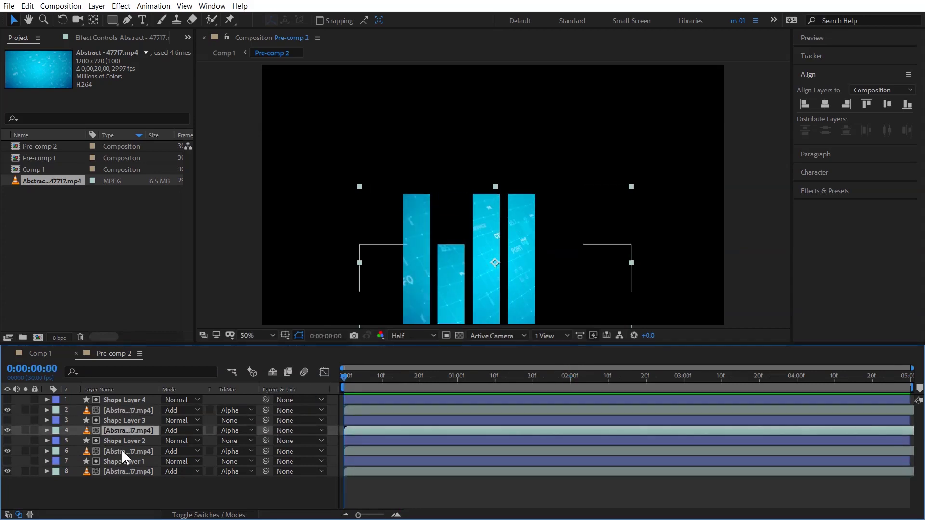
Add Position keyframes for the third bar's video at 3 seconds and the end, adjusting its Y value
{"action": "key", "text": "p"}
{"action": "key", "text": "space"}
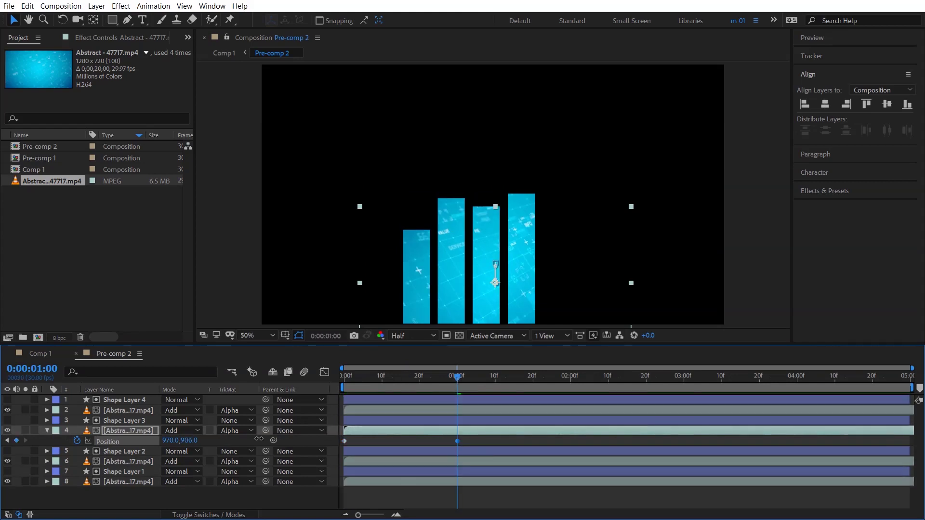
{"action": "left_click", "coordinate": [683, 375]}
{"action": "key", "text": "shift+Up"}
{"action": "key", "text": "shift+Up"}
{"action": "key", "text": "shift+Up"}
{"action": "left_click_drag", "start_coordinate": [736, 376], "coordinate": [902, 376]}
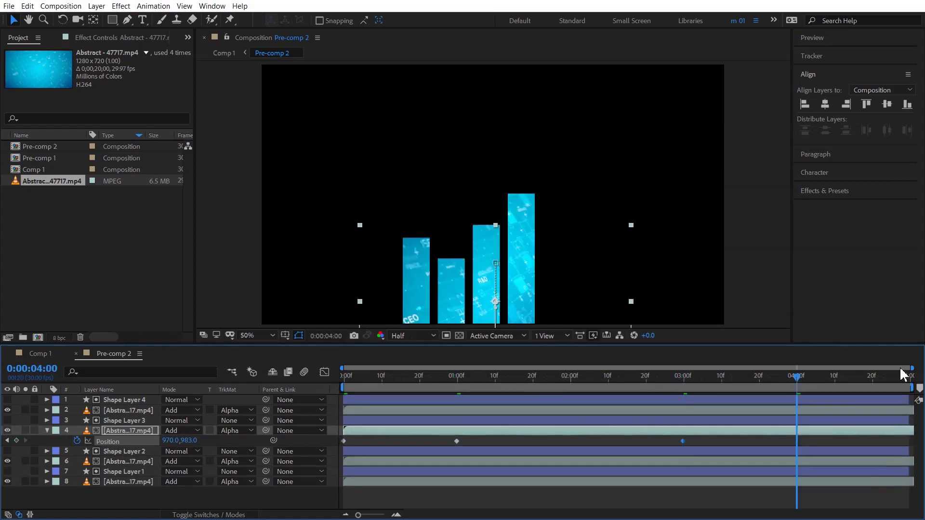
{"action": "left_click", "coordinate": [47, 430]}
Show the top video layer's Position and move the bar's video down at 1 second
{"action": "left_click", "coordinate": [47, 410]}
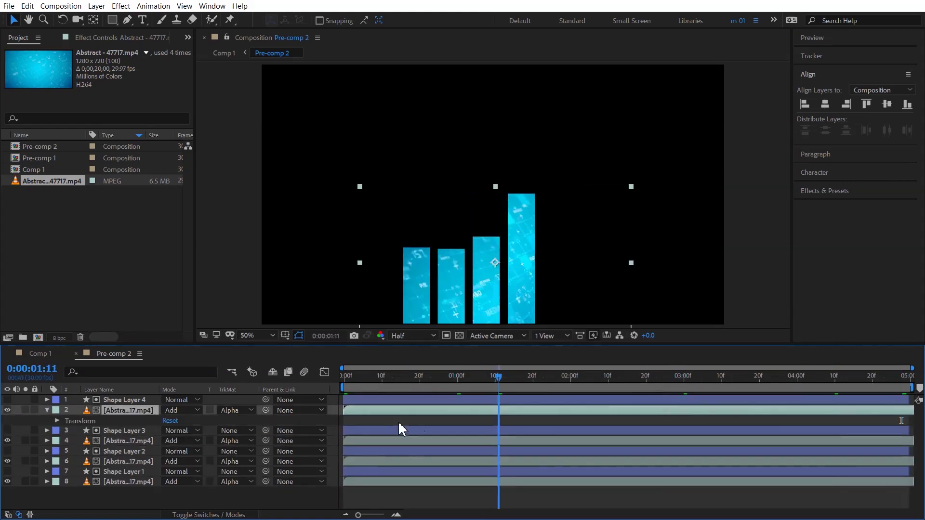
{"action": "key", "text": "space"}
{"action": "key", "text": "space"}
{"action": "key", "text": "p"}
{"action": "left_click_drag", "start_coordinate": [188, 420], "coordinate": [230, 420]}
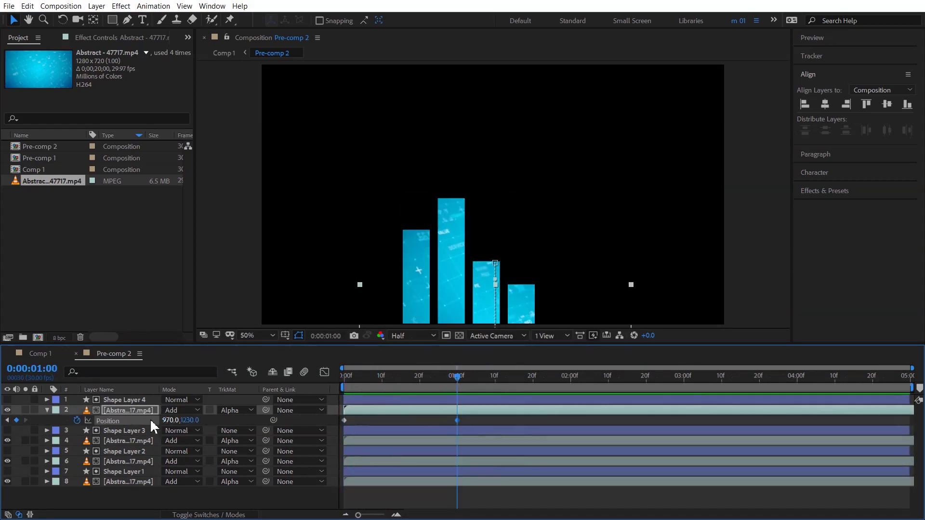
{"action": "key", "text": "Home"}
Add Position keyframes at 3 seconds and the end, then preview all four bars animating
{"action": "left_click", "coordinate": [681, 382]}
{"action": "key", "text": "alt+shift+p"}
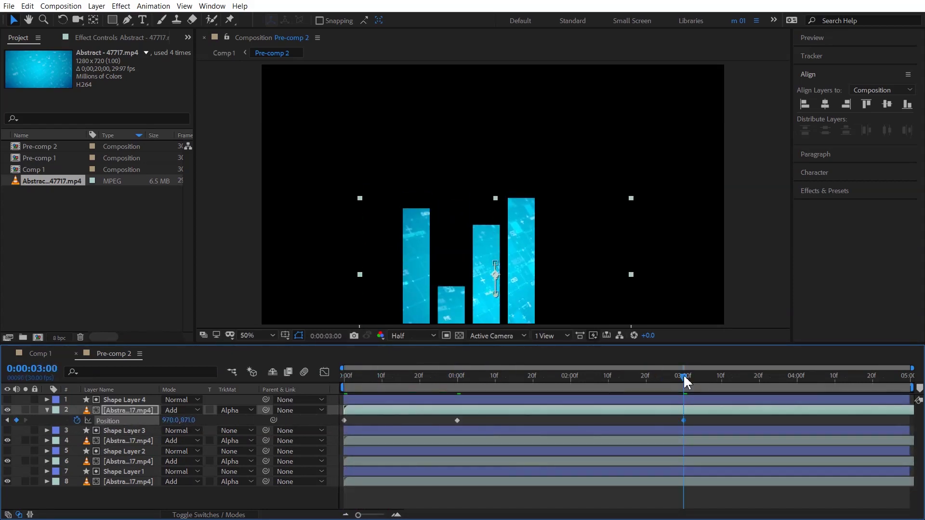
{"action": "key", "text": "End"}
{"action": "left_click", "coordinate": [46, 410]}
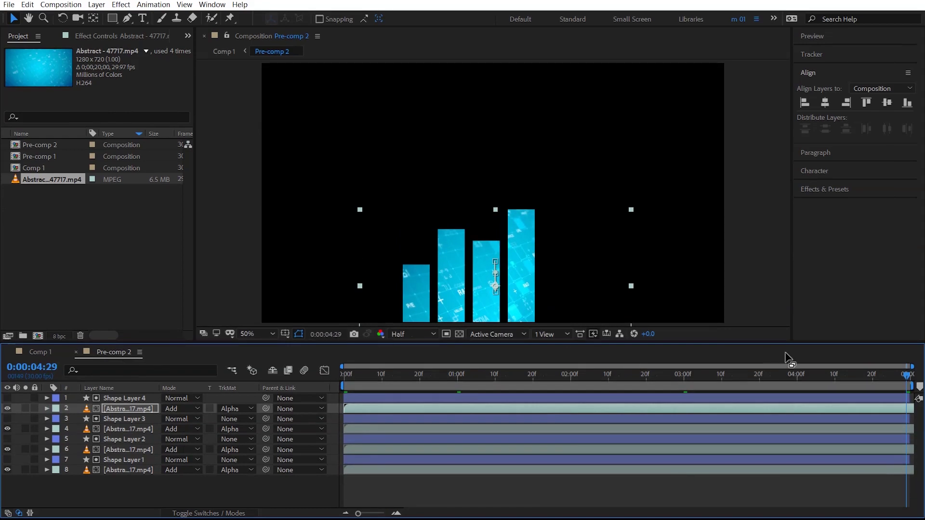
{"action": "key", "text": "space"}
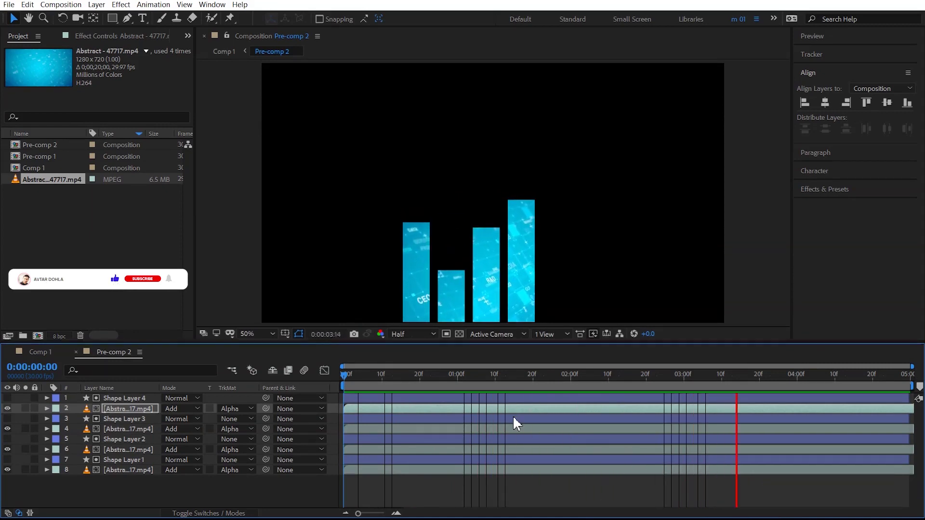
{"action": "key", "text": "space"}
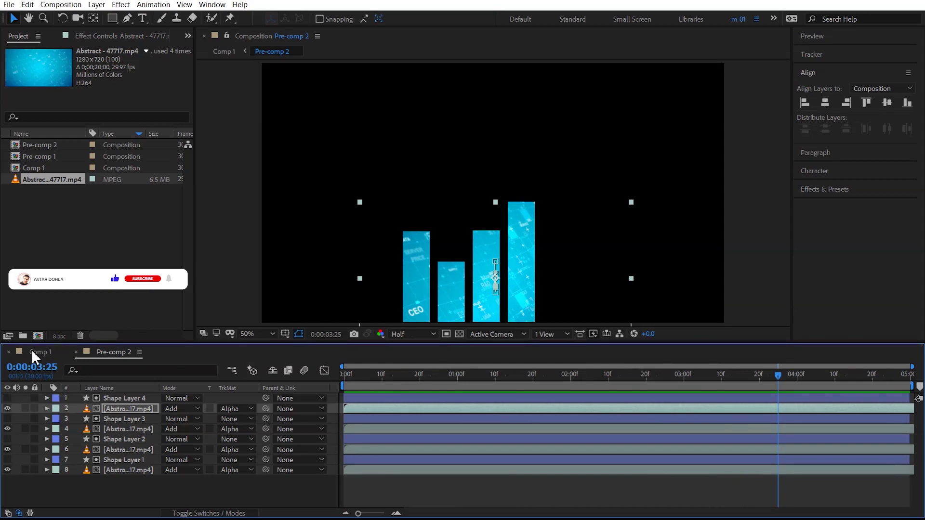
Return to Comp 1, make Pre-comp 1 visible, and preview the dim tracks behind the bars
{"action": "left_click", "coordinate": [32, 353]}
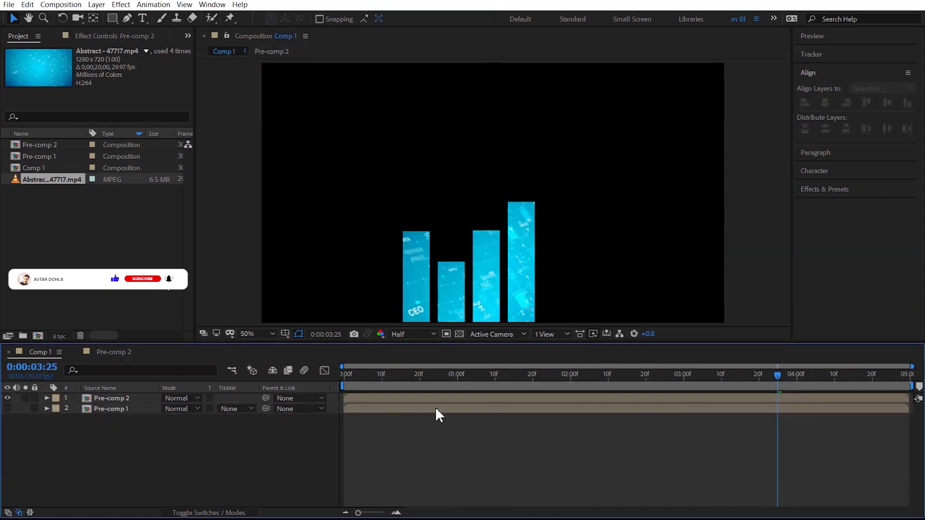
{"action": "left_click", "coordinate": [7, 409]}
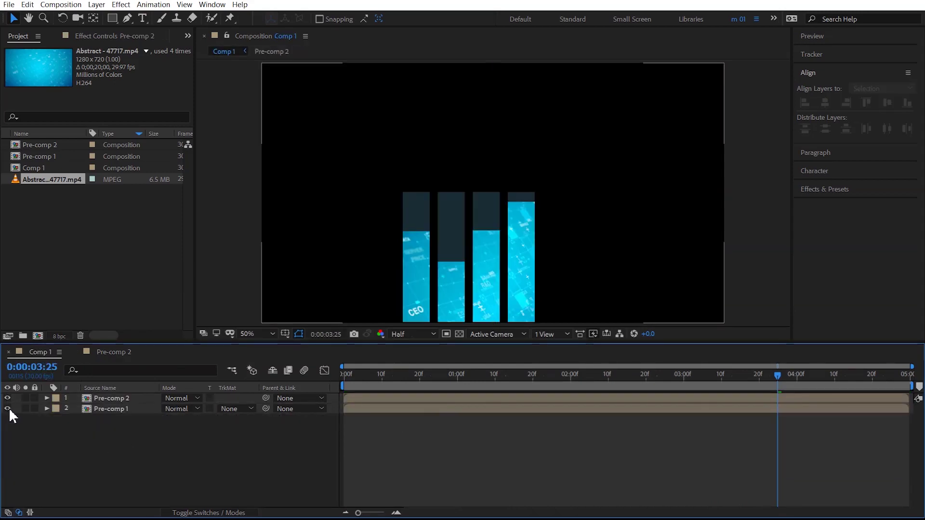
{"action": "left_click_drag", "start_coordinate": [777, 373], "coordinate": [355, 375]}
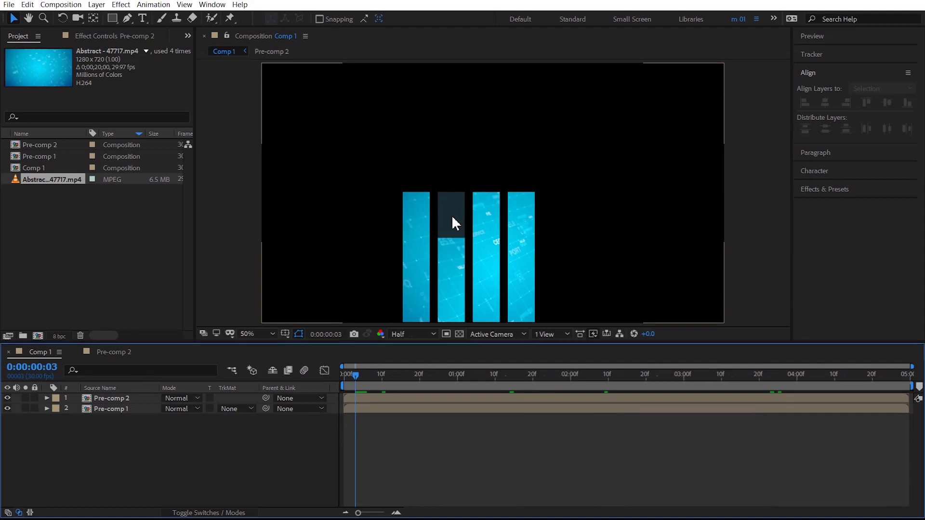
{"action": "key", "text": "space"}
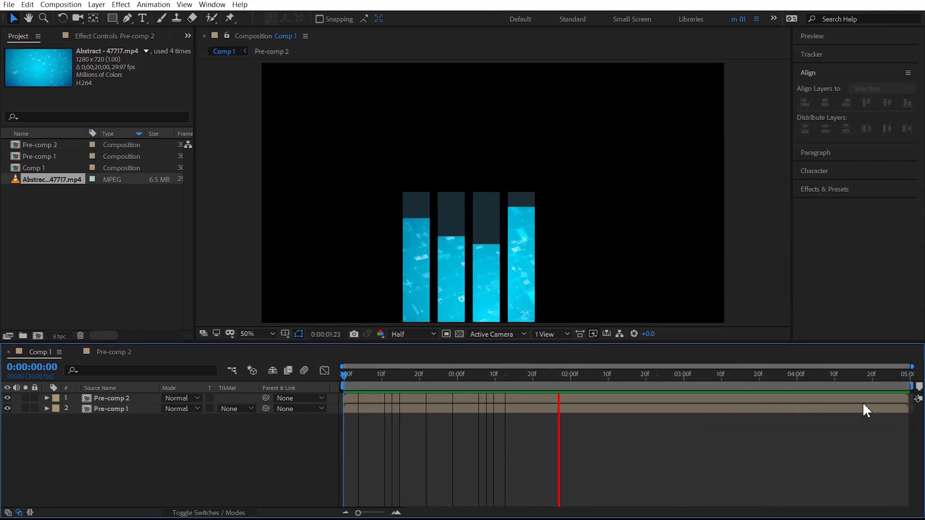
{"action": "key", "text": "space"}
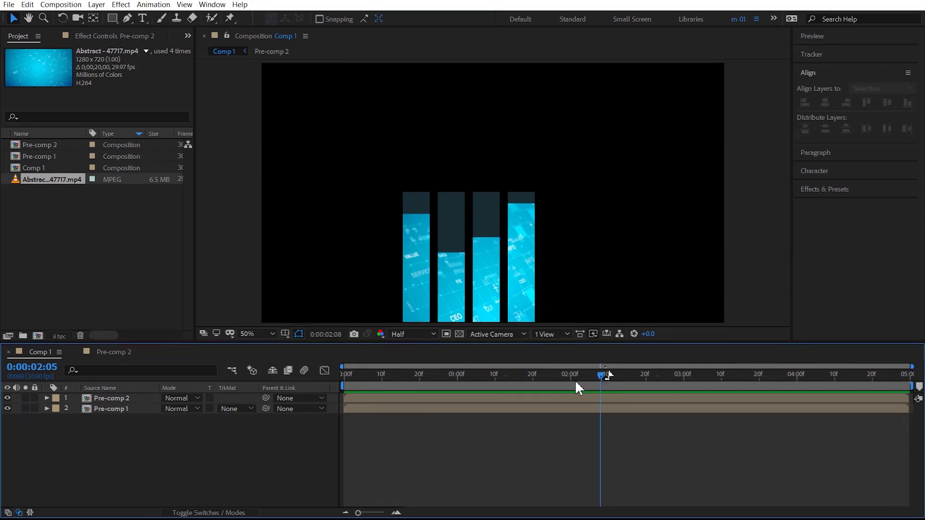
{"action": "left_click_drag", "start_coordinate": [575, 382], "coordinate": [341, 395]}
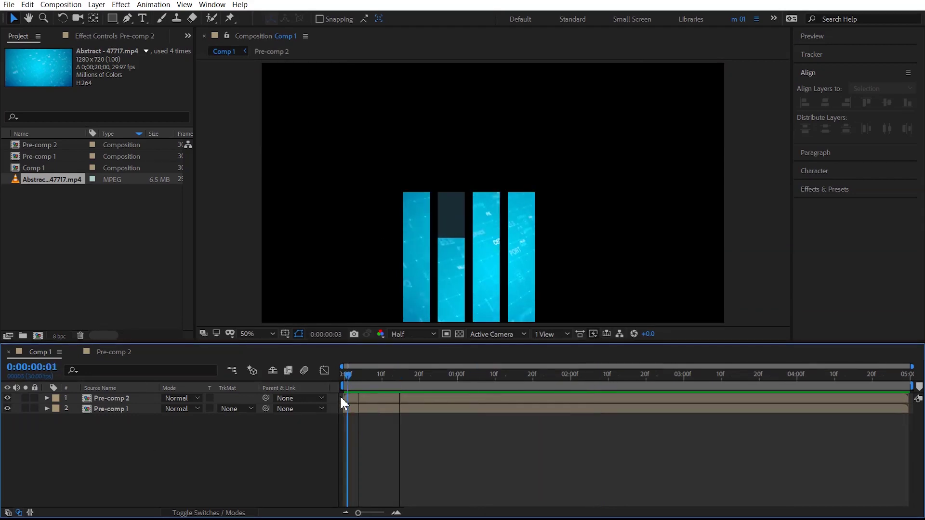
Create a 100% text label beside the bars at 90 px font size
{"action": "left_click", "coordinate": [143, 18]}
{"action": "left_click", "coordinate": [327, 192]}
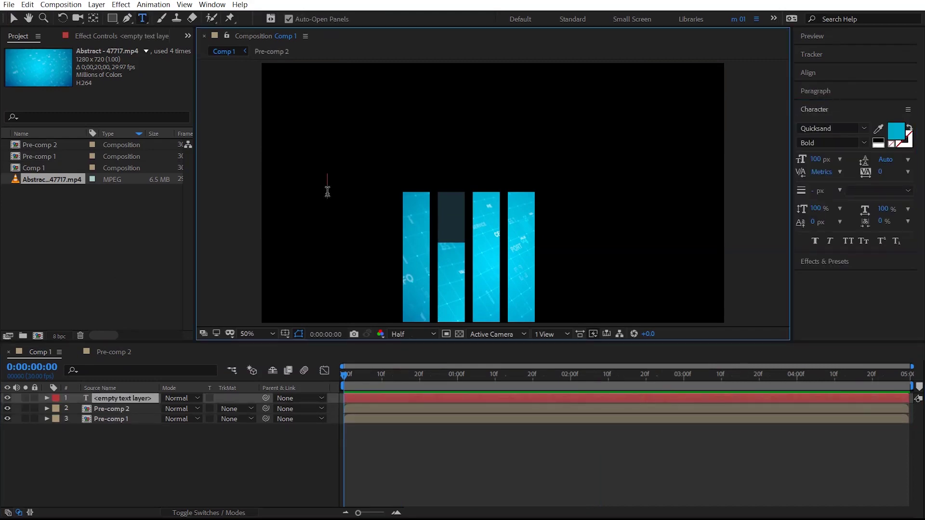
{"action": "type", "text": "100%"}
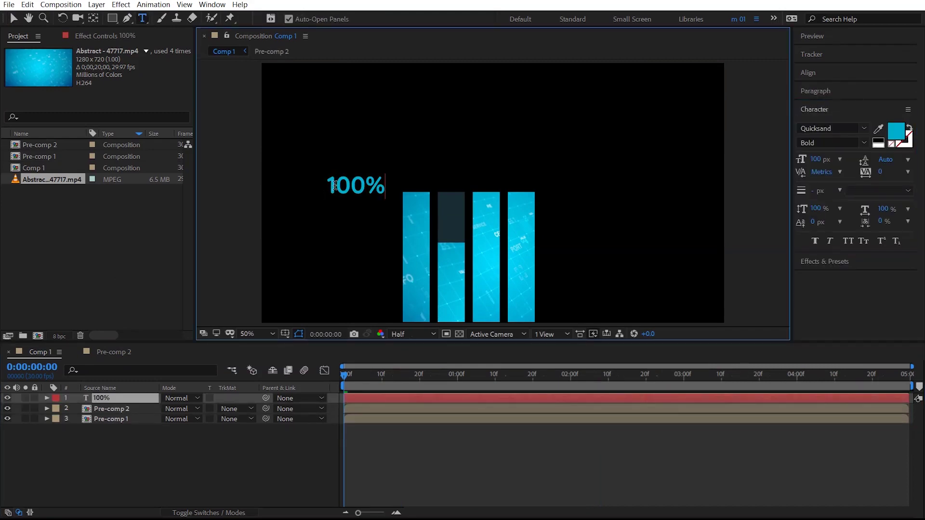
{"action": "left_click", "coordinate": [13, 19]}
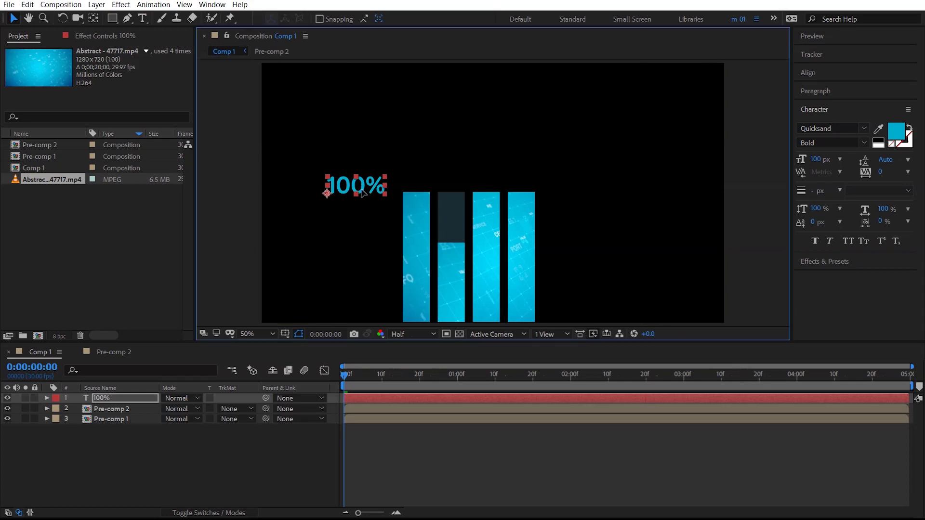
{"action": "left_click_drag", "start_coordinate": [362, 192], "coordinate": [358, 206]}
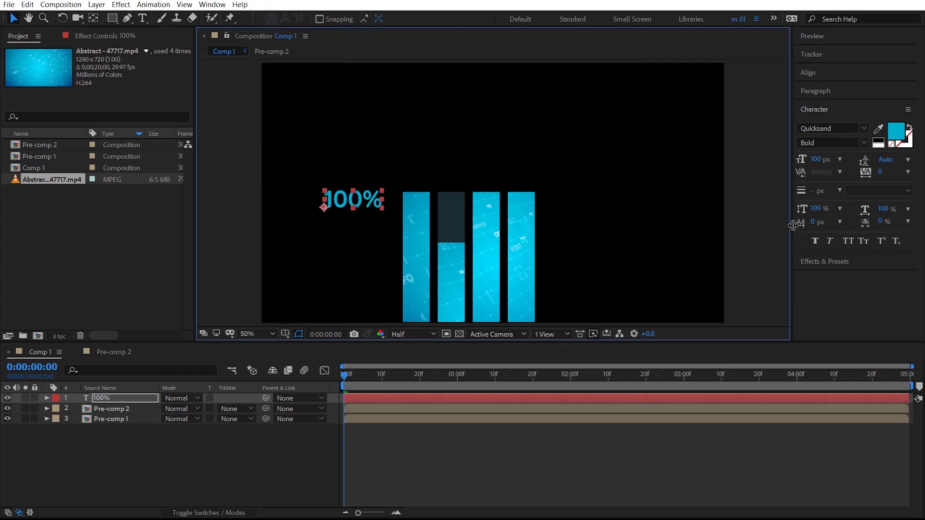
{"action": "left_click", "coordinate": [817, 160]}
{"action": "type", "text": "90"}
{"action": "key", "text": "Return"}
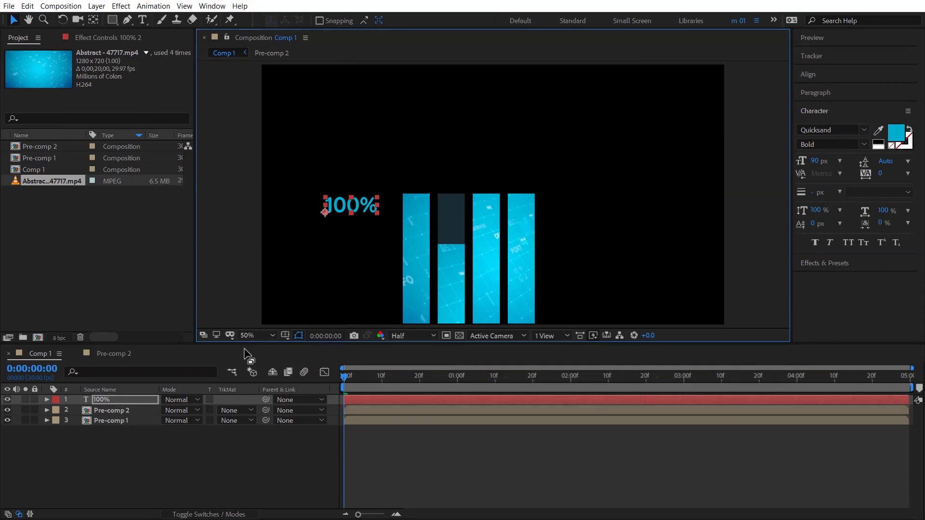
Duplicate the label into a 50% copy lower down and a third copy at the bars' bottom
{"action": "key", "text": "ctrl+d"}
{"action": "left_click_drag", "start_coordinate": [355, 212], "coordinate": [358, 257]}
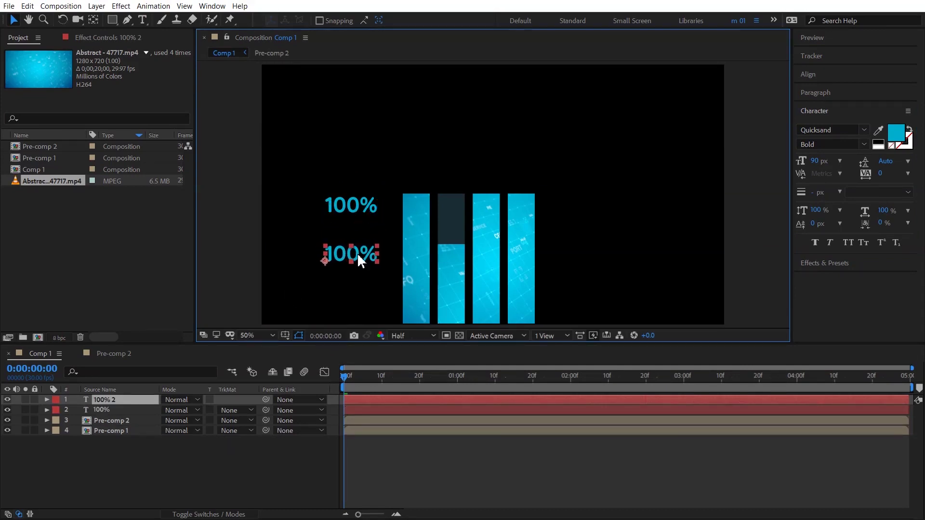
{"action": "double_click", "coordinate": [345, 254]}
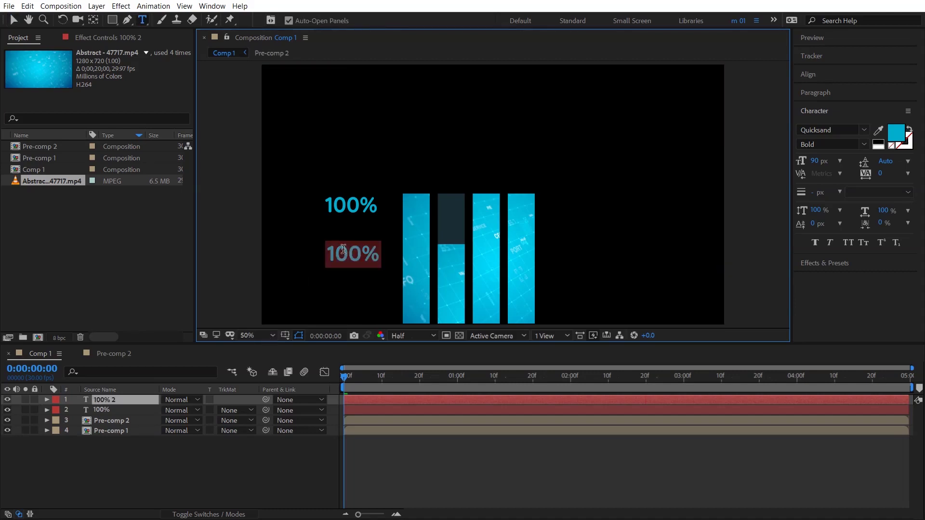
{"action": "type", "text": "50"}
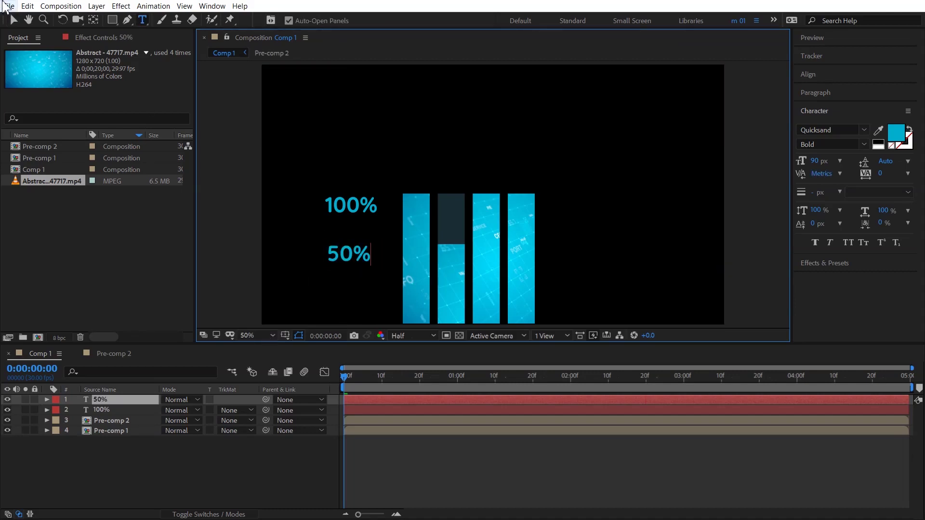
{"action": "left_click", "coordinate": [13, 21]}
{"action": "key", "text": "ctrl+d"}
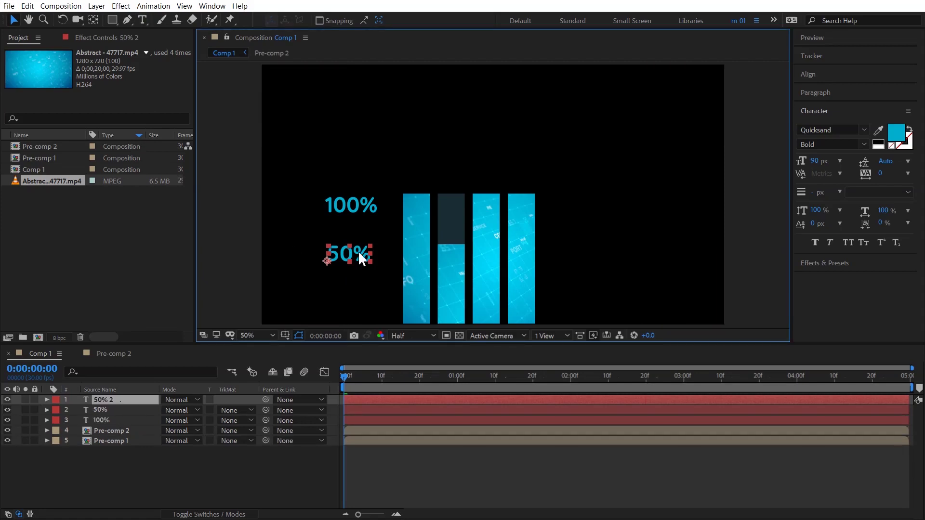
{"action": "left_click_drag", "start_coordinate": [359, 256], "coordinate": [362, 311]}
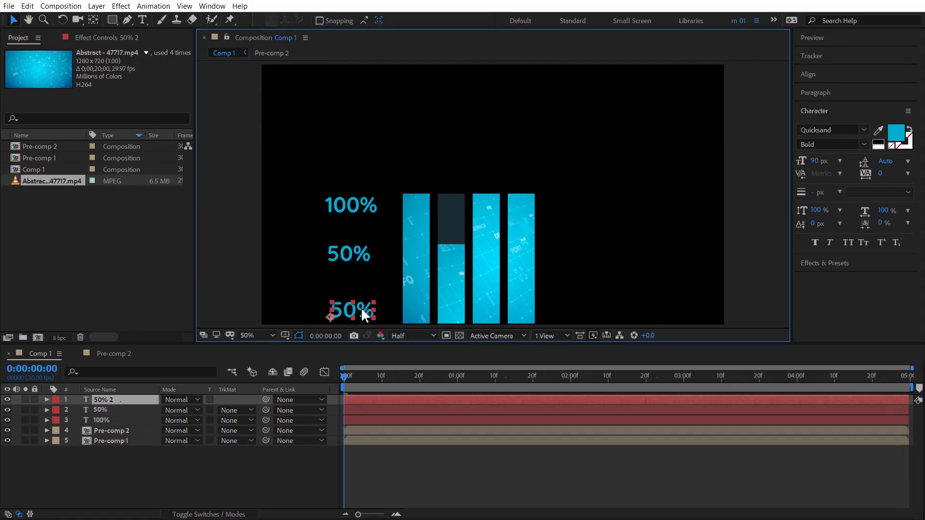
{"action": "double_click", "coordinate": [362, 310]}
Retype the bottom label as 0% and distribute the three labels' vertical centres evenly
{"action": "type", "text": "0"}
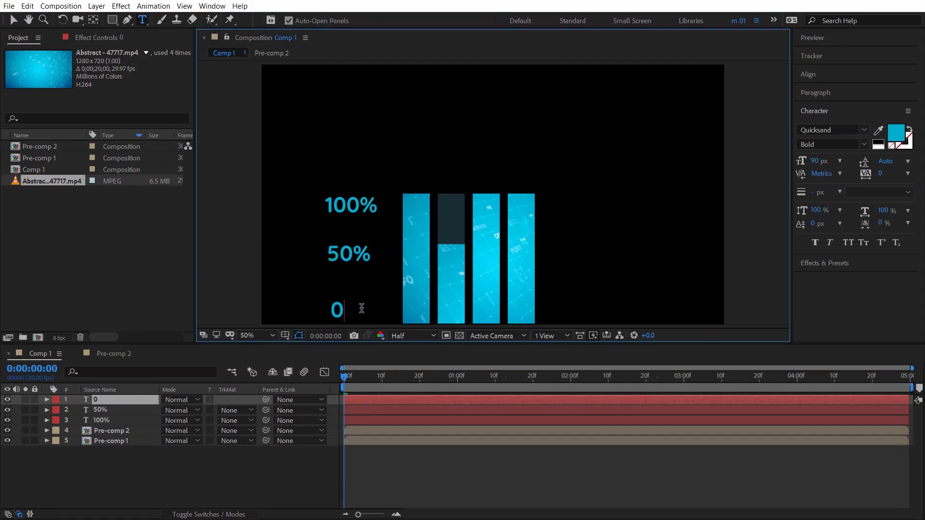
{"action": "left_click", "coordinate": [15, 19]}
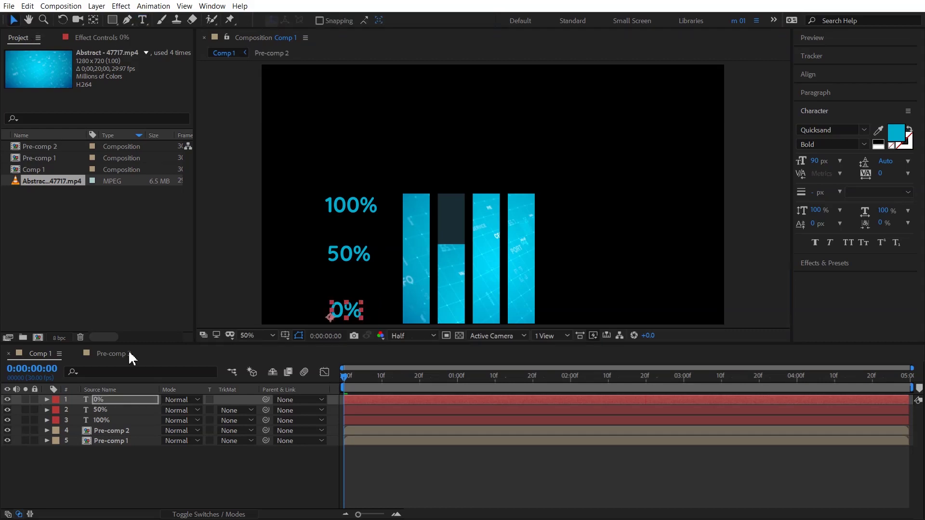
{"action": "left_click", "coordinate": [102, 420], "text": "shift"}
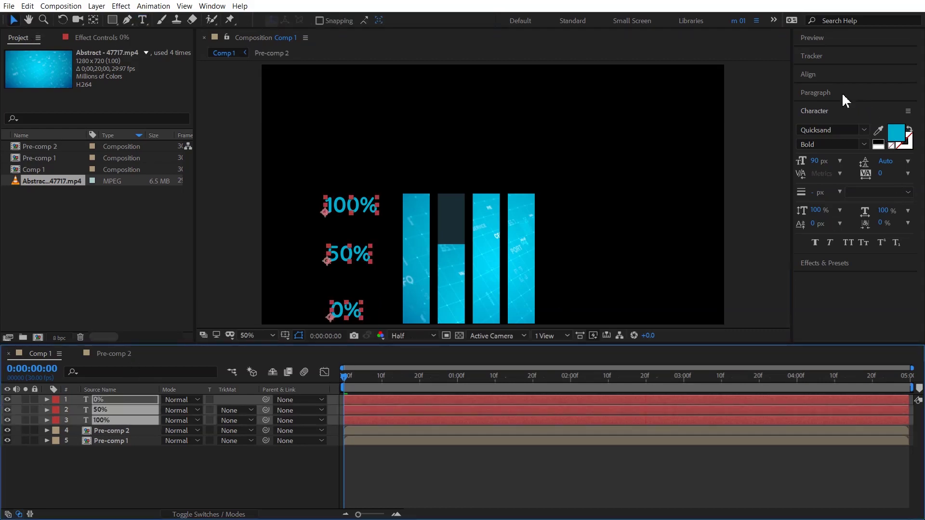
{"action": "left_click", "coordinate": [831, 76]}
{"action": "left_click", "coordinate": [825, 131]}
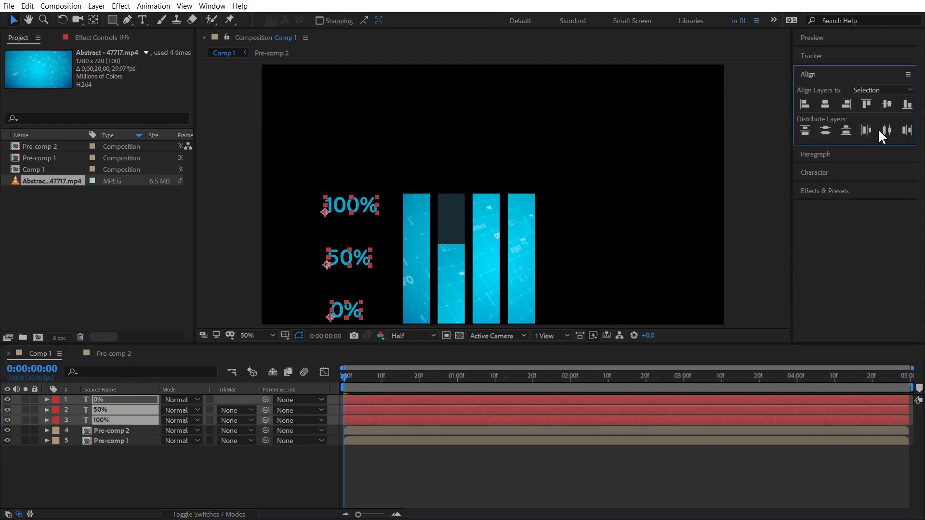
{"action": "left_click", "coordinate": [886, 128]}
Parent the 100%, 50% and 0% label layers and Pre-comp 1 to Pre-comp 2
{"action": "left_click", "coordinate": [116, 399]}
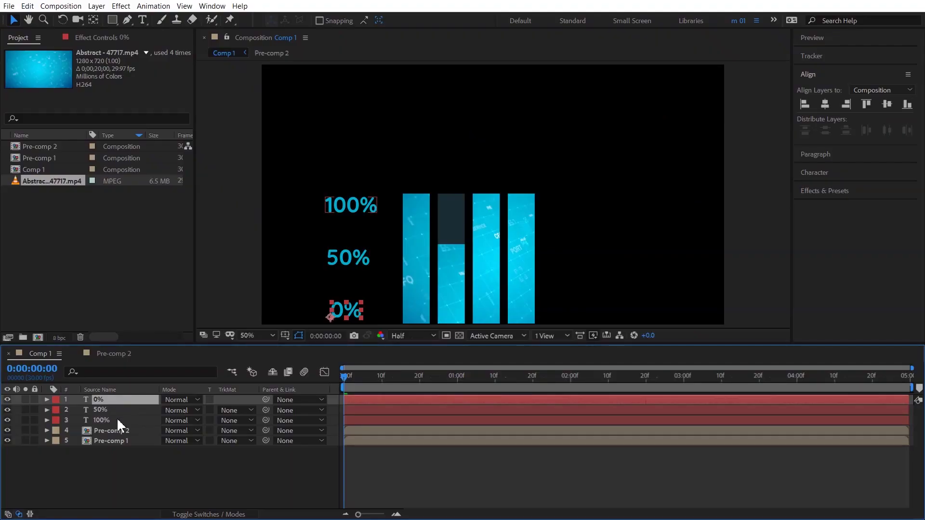
{"action": "left_click", "coordinate": [117, 417], "text": "shift"}
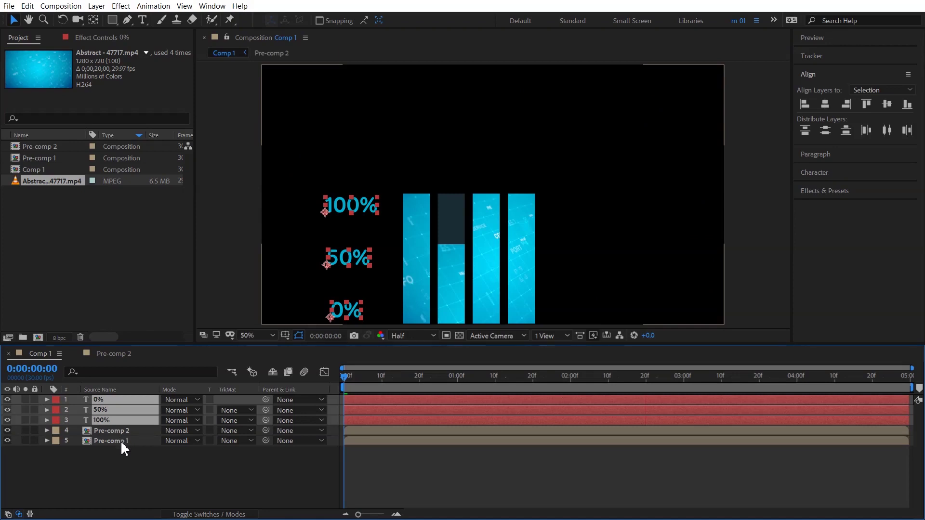
{"action": "left_click", "coordinate": [120, 440], "text": "ctrl"}
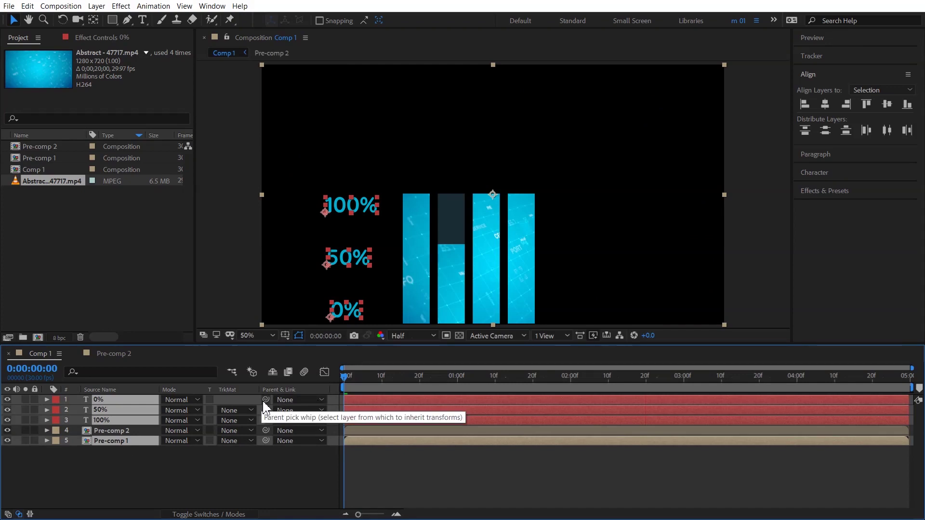
{"action": "left_click_drag", "start_coordinate": [265, 399], "coordinate": [115, 439]}
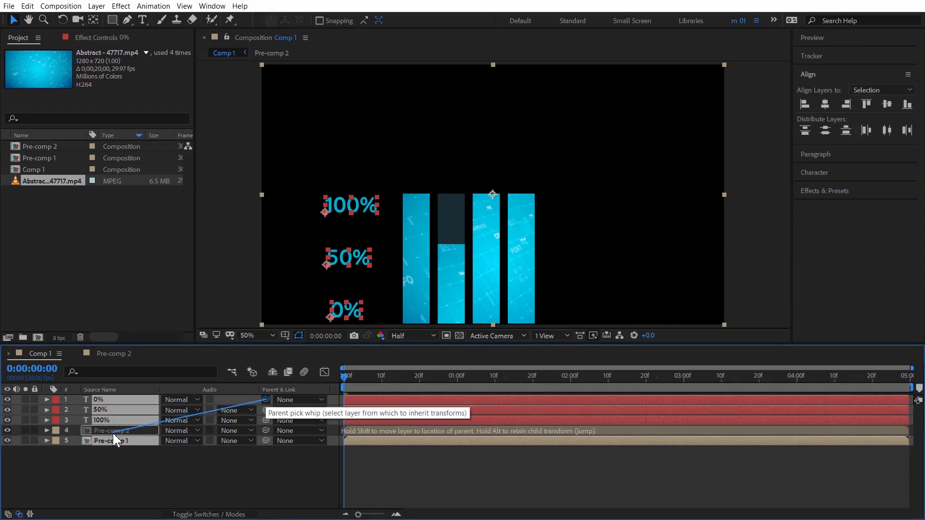
{"action": "left_click_drag", "start_coordinate": [114, 434], "coordinate": [113, 431]}
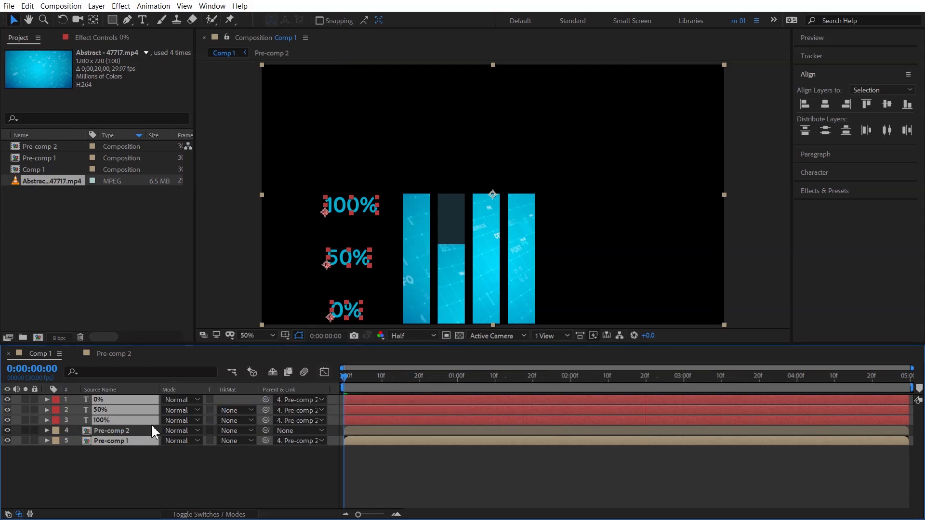
{"action": "left_click", "coordinate": [115, 432]}
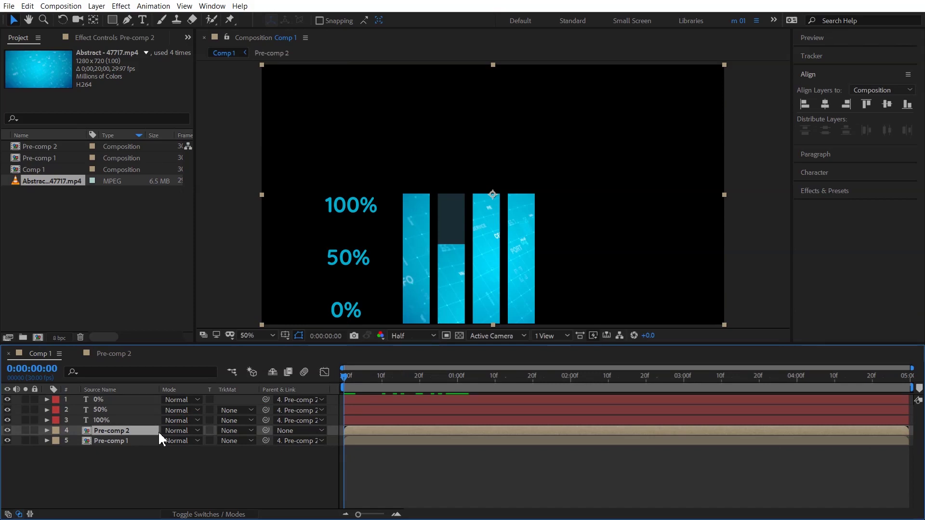
Keyframe Pre-comp 2's Position at 1 second and shift the chart right to 1480,548 at frame 0
{"action": "key", "text": "p"}
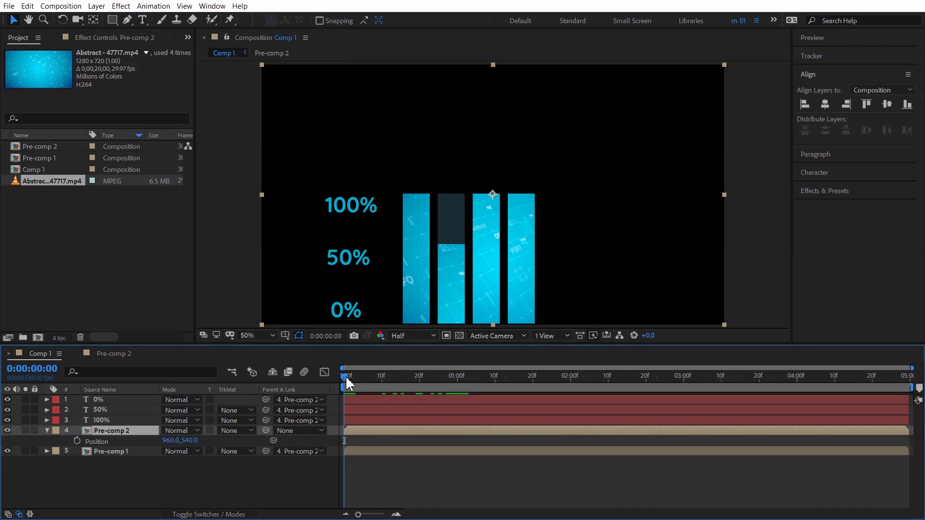
{"action": "left_click_drag", "start_coordinate": [347, 383], "coordinate": [460, 387]}
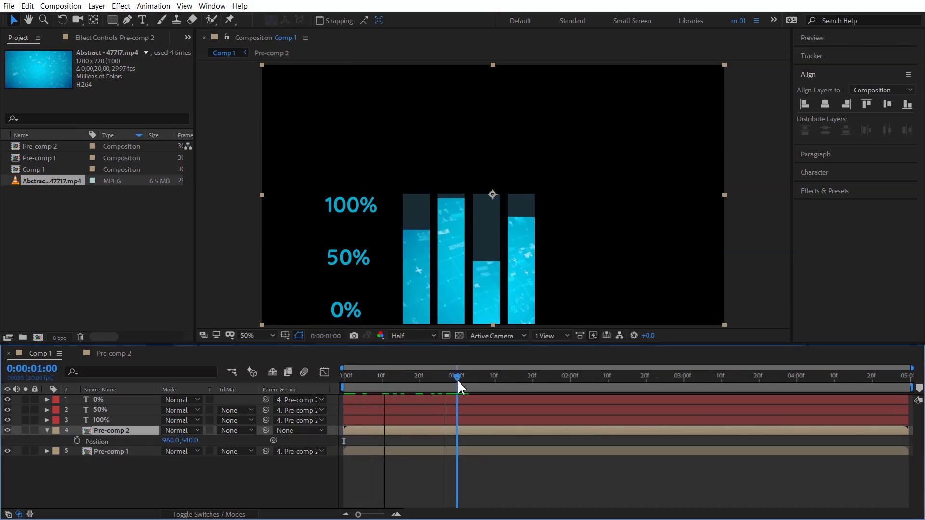
{"action": "left_click", "coordinate": [76, 441]}
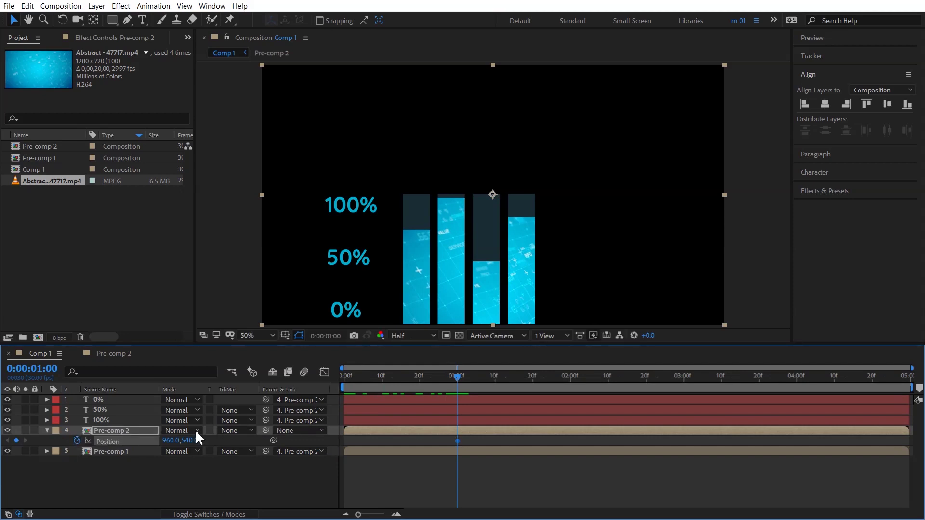
{"action": "left_click_drag", "start_coordinate": [452, 383], "coordinate": [304, 386]}
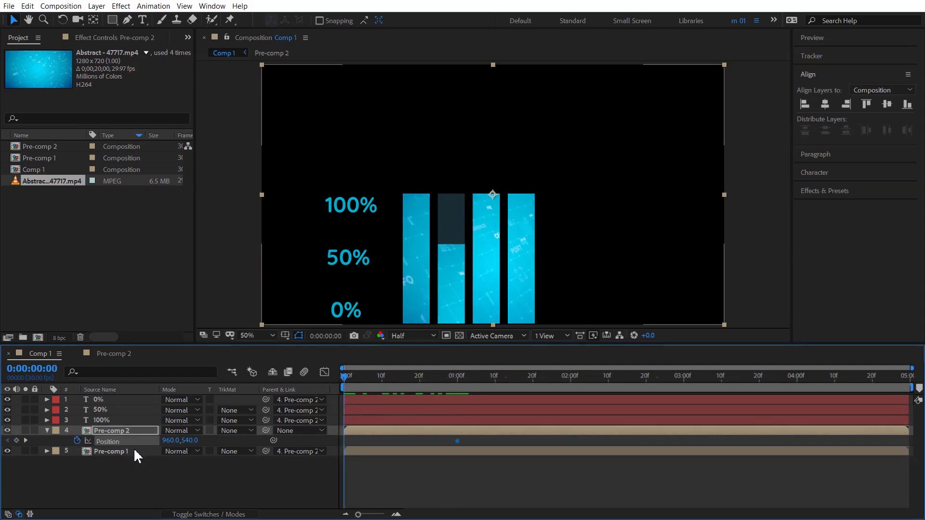
{"action": "left_click_drag", "start_coordinate": [452, 276], "coordinate": [579, 268]}
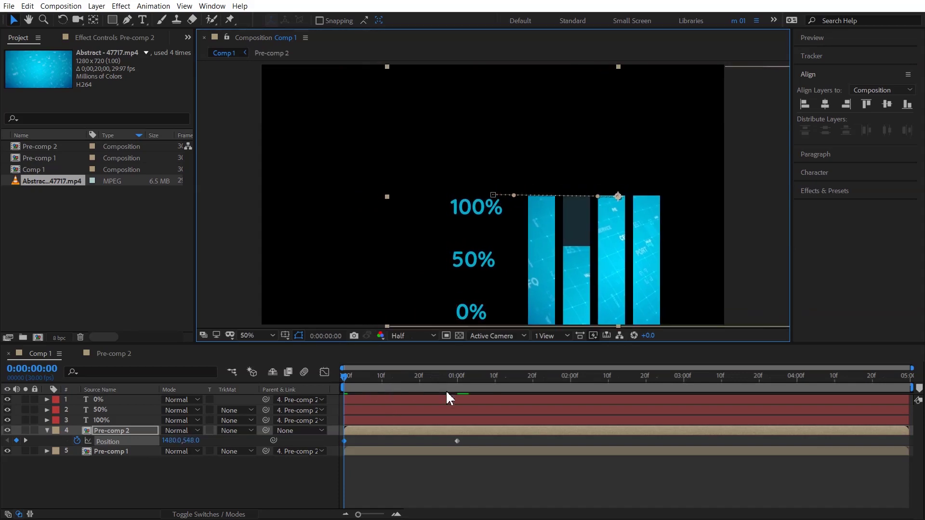
Preview the slide-in and move the ending 960,540 keyframe to about 4 seconds
{"action": "key", "text": "space"}
{"action": "key", "text": "space"}
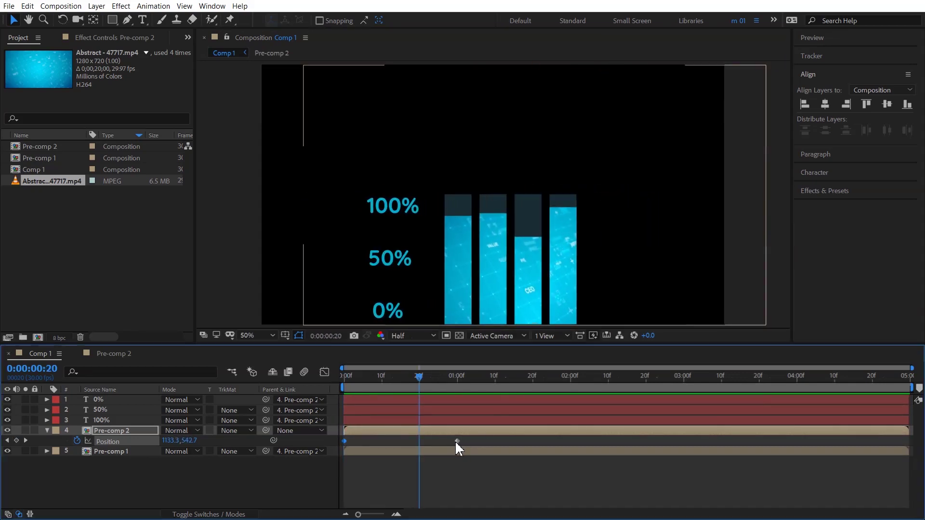
{"action": "left_click", "coordinate": [456, 440]}
{"action": "mouse_move", "coordinate": [457, 441]}
{"action": "left_mouse_down"}
{"action": "mouse_move", "coordinate": [803, 440]}
{"action": "mouse_move", "coordinate": [801, 414]}
{"action": "left_mouse_up"}
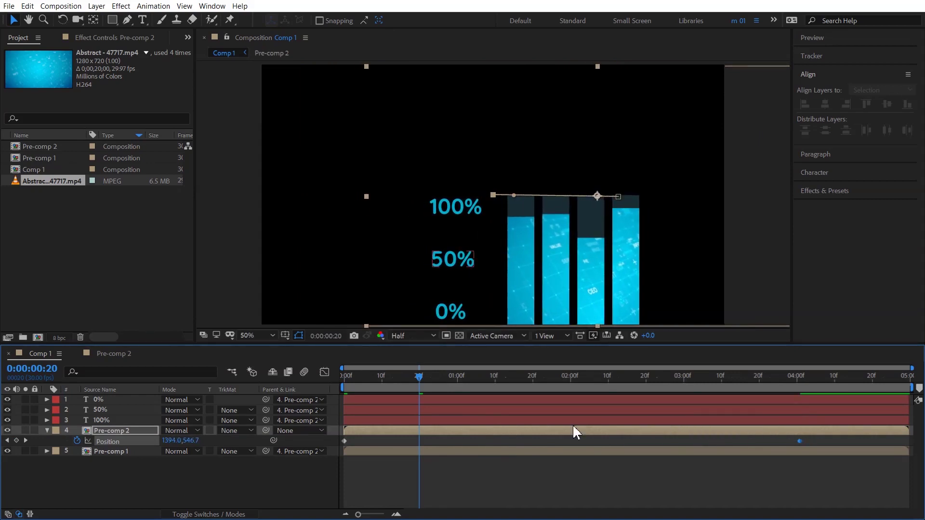
{"action": "key", "text": "Home"}
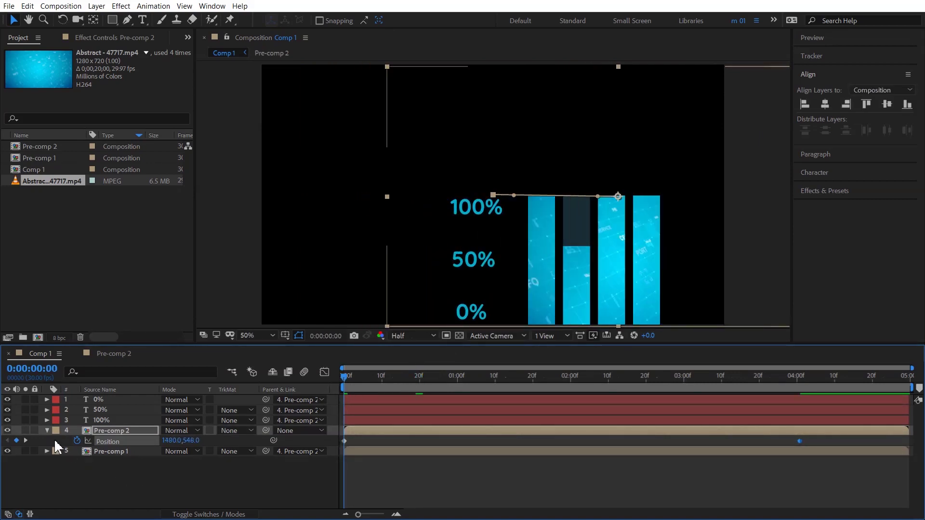
{"action": "left_click", "coordinate": [47, 430]}
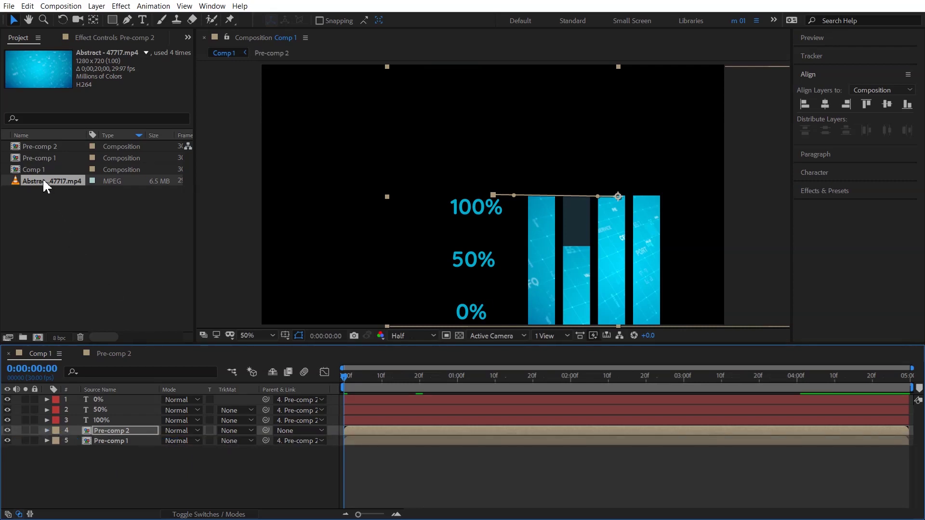
Add Abstract-47717.mp4 beneath all layers at 153% scale and 31% opacity, then preview
{"action": "left_click_drag", "start_coordinate": [43, 181], "coordinate": [74, 469]}
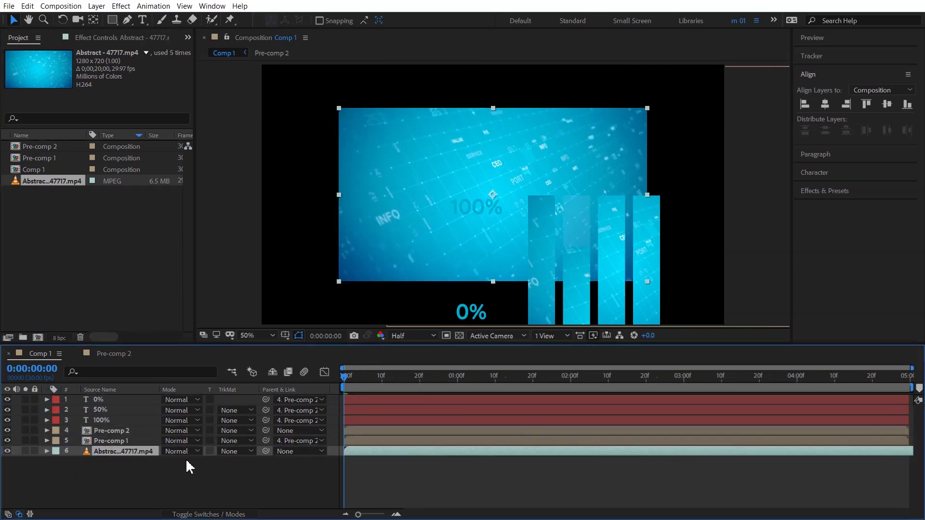
{"action": "key", "text": "s"}
{"action": "left_click_drag", "start_coordinate": [196, 461], "coordinate": [188, 467]}
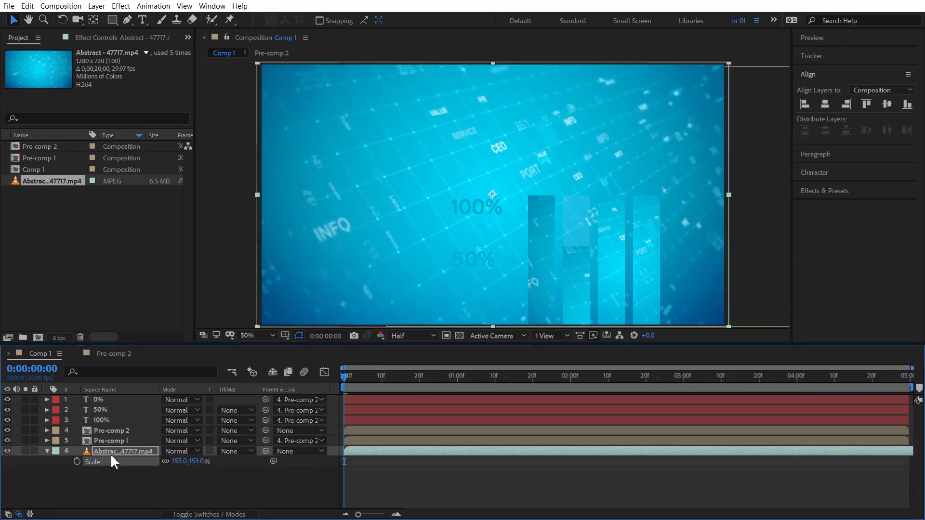
{"action": "key", "text": "t"}
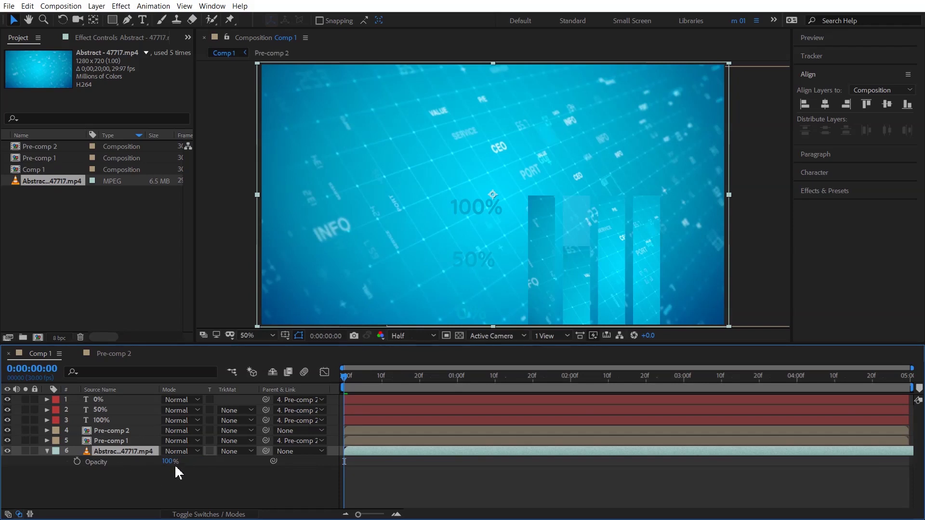
{"action": "left_click_drag", "start_coordinate": [168, 462], "coordinate": [137, 461]}
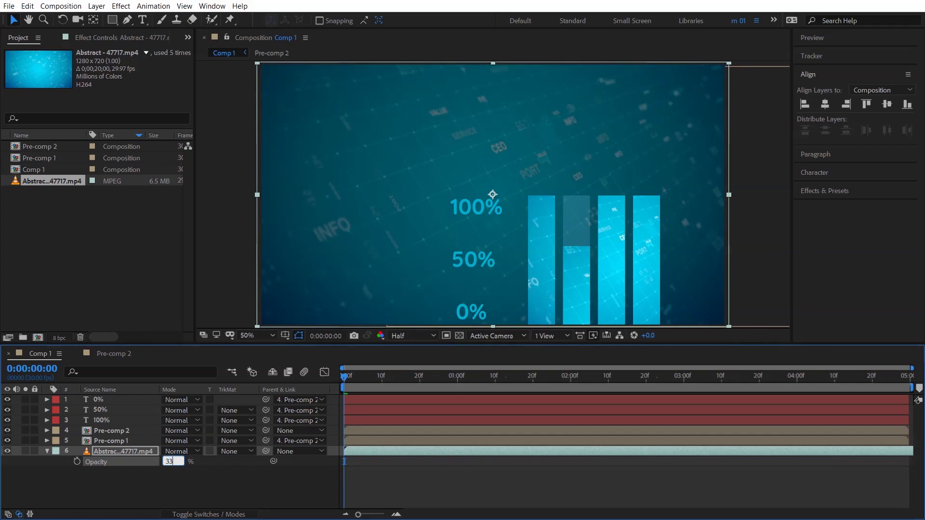
{"action": "key", "text": "Return"}
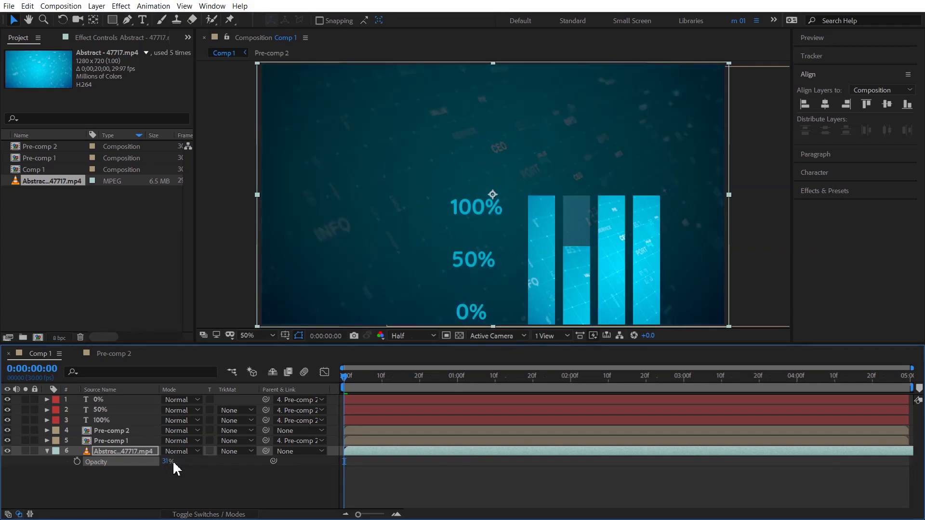
{"action": "left_click", "coordinate": [48, 450]}
{"action": "key", "text": "space"}
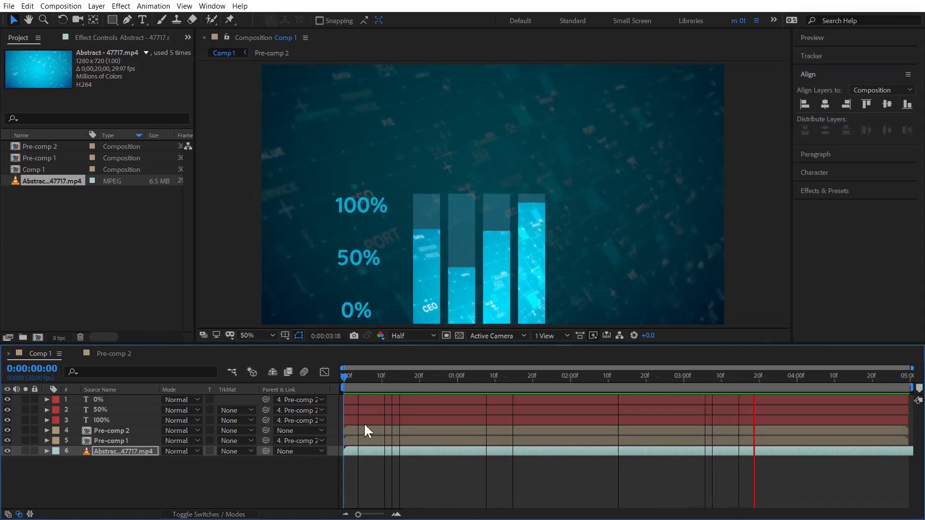
Drag Pre-comp 2's last Position keyframe to near the end of the five-second comp
{"action": "key", "text": "space"}
{"action": "left_click", "coordinate": [126, 430]}
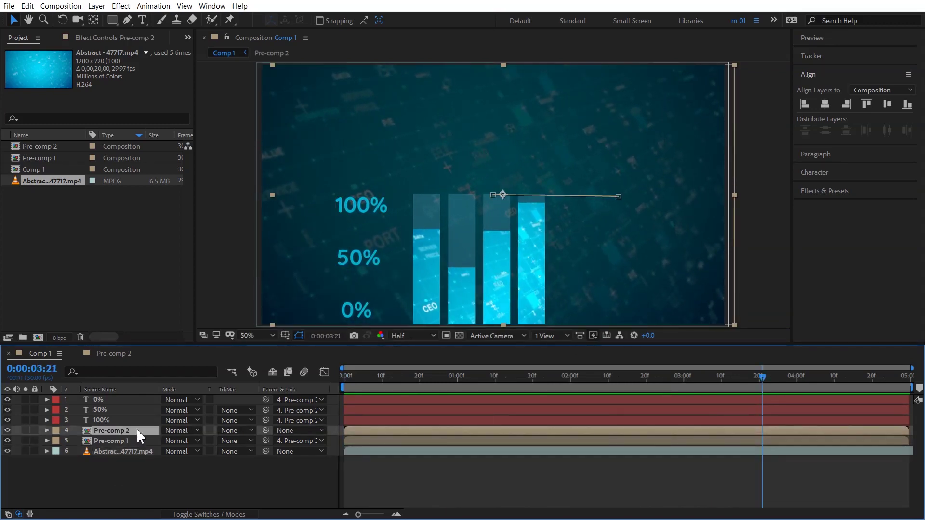
{"action": "key", "text": "p"}
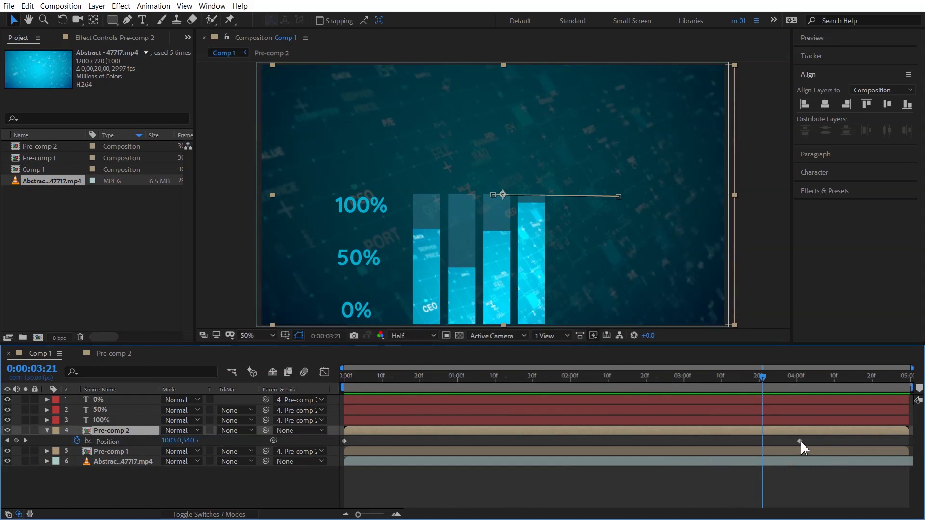
{"action": "left_click_drag", "start_coordinate": [799, 441], "coordinate": [893, 441]}
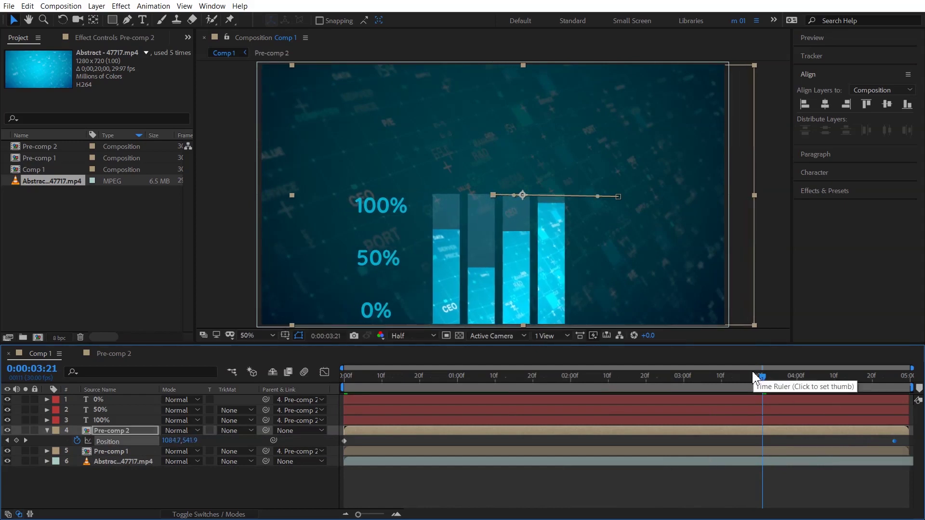
{"action": "left_click_drag", "start_coordinate": [762, 377], "coordinate": [251, 420]}
{"action": "key", "text": "space"}
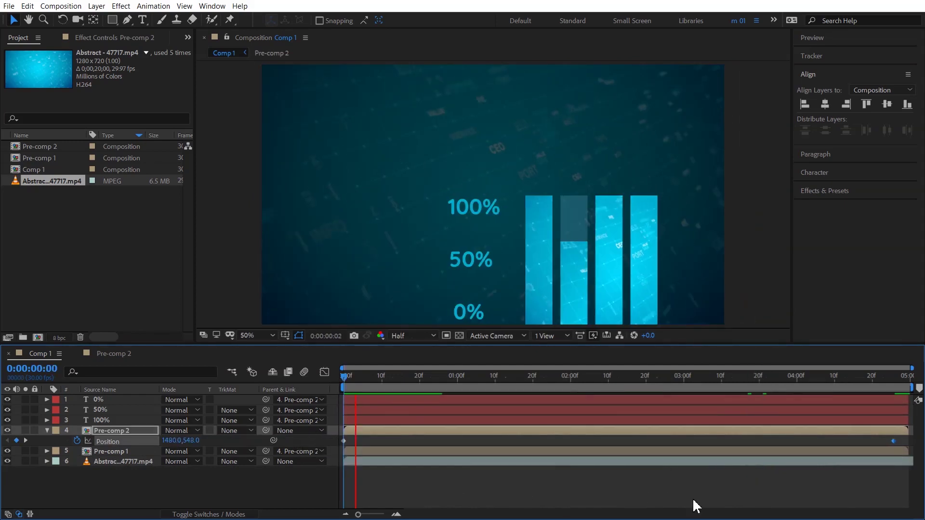